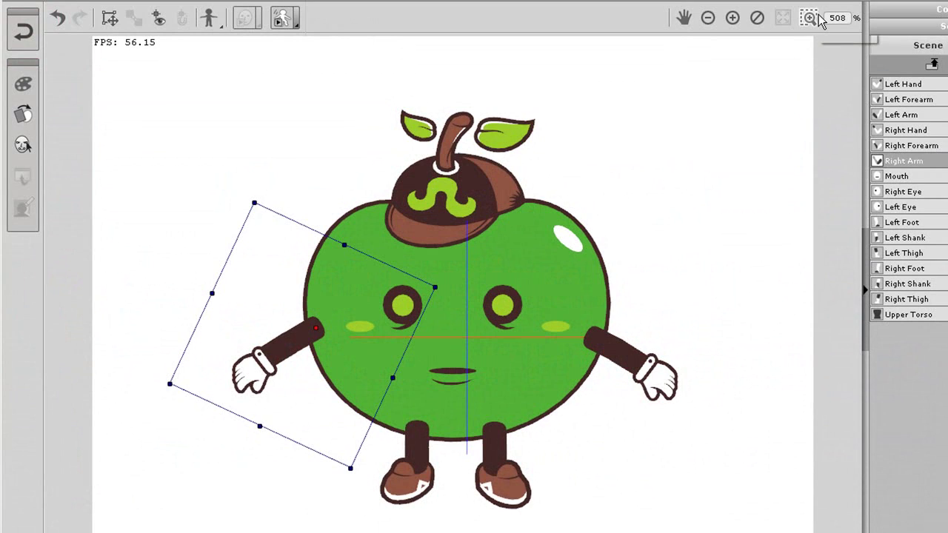
Step: Zoom in on the right arm, raise the Right Arm, and rotate the Right Forearm downward
{"action": "left_click_drag", "start_coordinate": [116, 186], "coordinate": [451, 495]}
{"action": "left_click_drag", "start_coordinate": [599, 504], "coordinate": [482, 375]}
{"action": "left_click", "coordinate": [449, 320]}
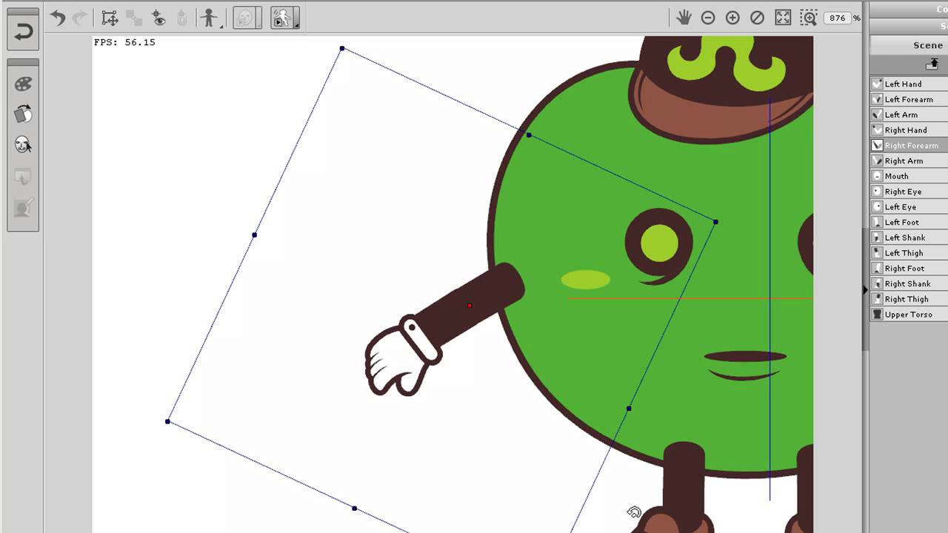
{"action": "left_click_drag", "start_coordinate": [603, 506], "coordinate": [568, 289]}
Step: Pan the whole face into view and rotate the Left Arm back to near horizontal
{"action": "left_click", "coordinate": [689, 22]}
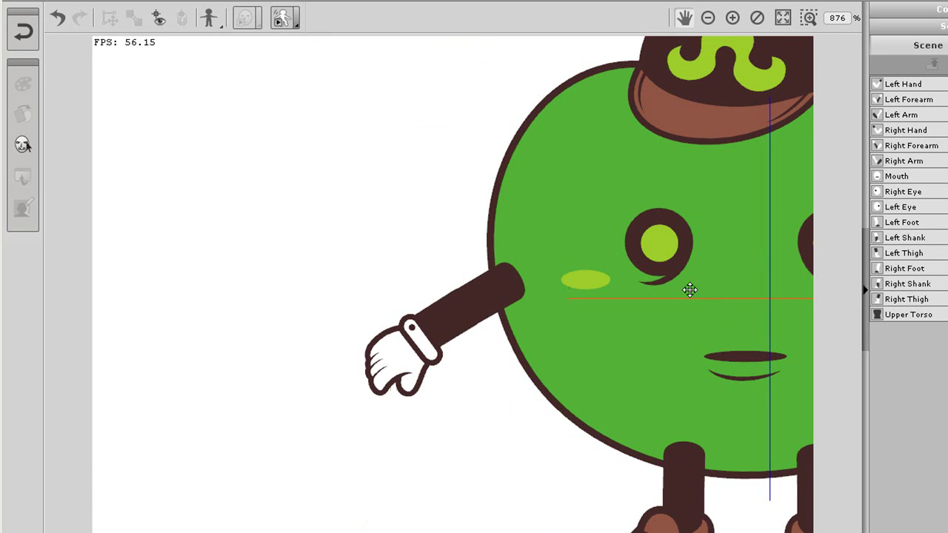
{"action": "left_click_drag", "start_coordinate": [773, 286], "coordinate": [301, 303]}
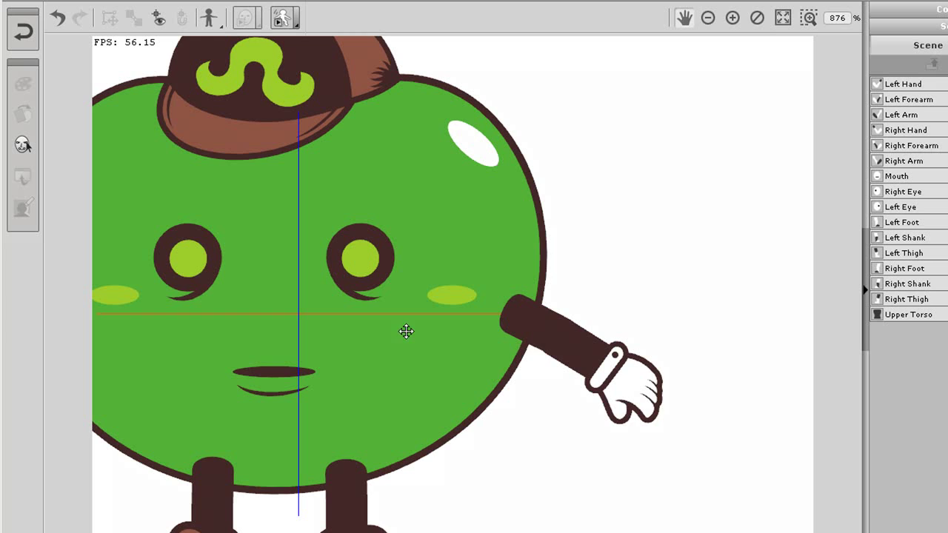
{"action": "left_click_drag", "start_coordinate": [427, 333], "coordinate": [419, 321]}
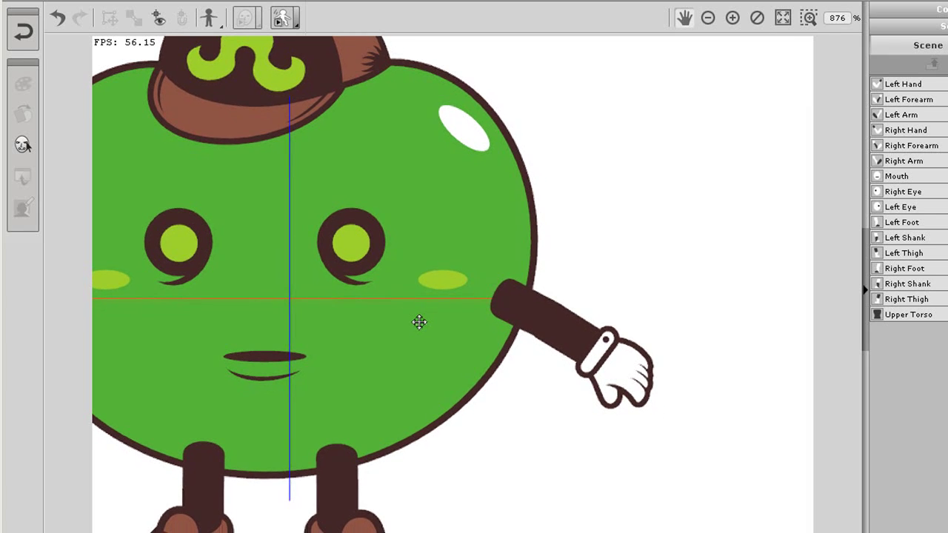
{"action": "left_click", "coordinate": [520, 307]}
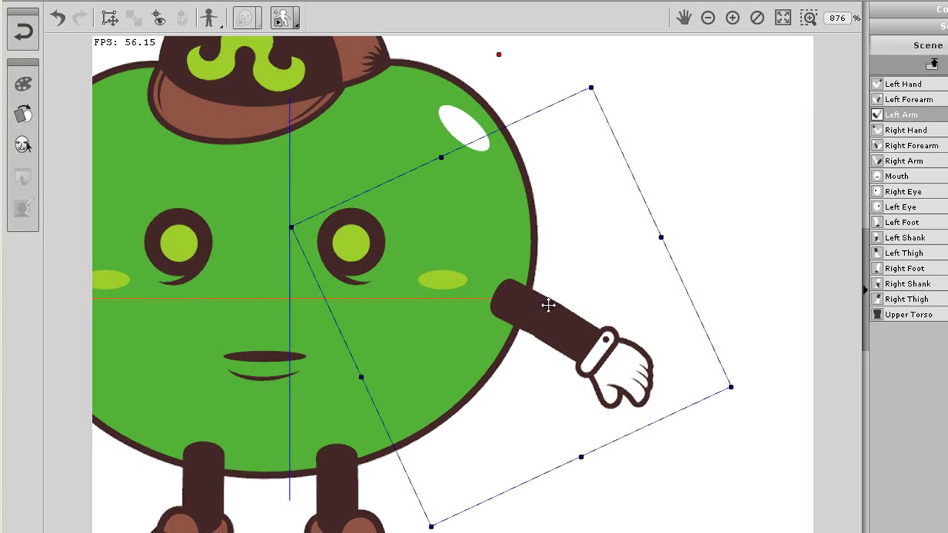
{"action": "left_click_drag", "start_coordinate": [726, 281], "coordinate": [726, 118]}
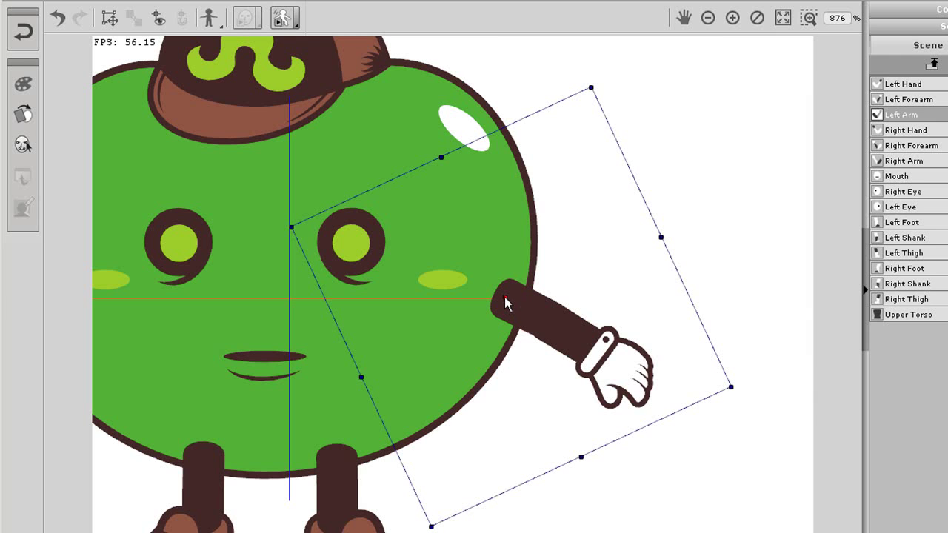
{"action": "left_click_drag", "start_coordinate": [704, 275], "coordinate": [592, 304]}
Step: Rotate the Left Forearm downward, pull it off the elbow and reattach it
{"action": "left_click", "coordinate": [568, 326]}
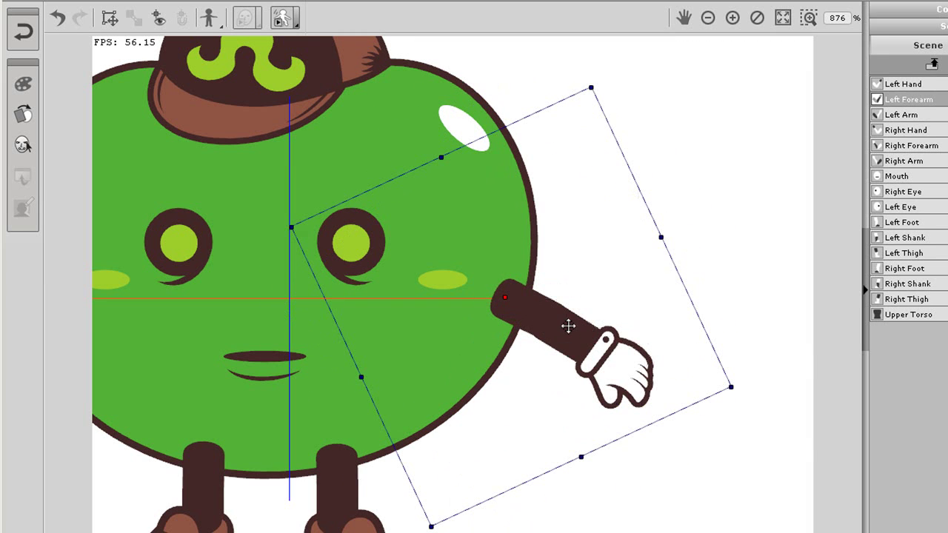
{"action": "mouse_move", "coordinate": [773, 196]}
{"action": "left_mouse_down"}
{"action": "mouse_move", "coordinate": [677, 315]}
{"action": "mouse_move", "coordinate": [778, 212]}
{"action": "left_mouse_up"}
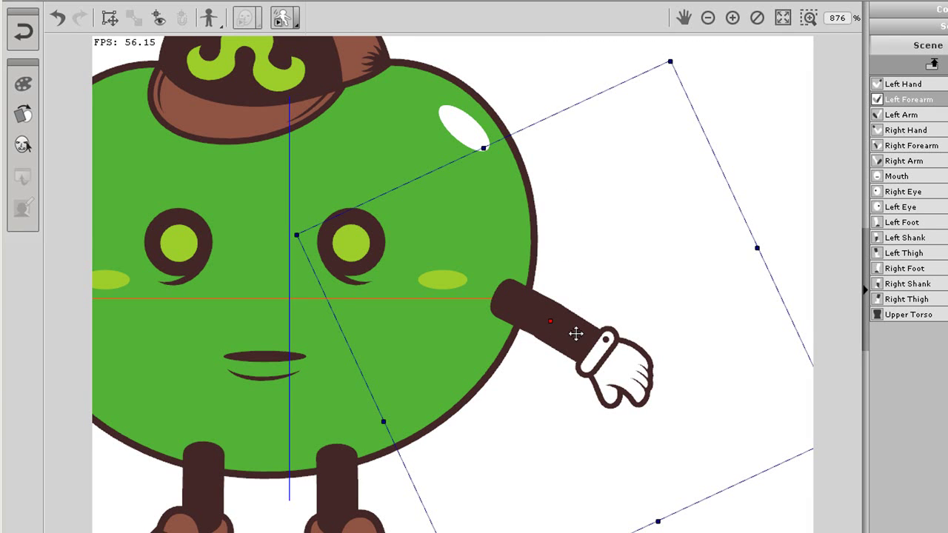
{"action": "left_click_drag", "start_coordinate": [577, 335], "coordinate": [609, 355]}
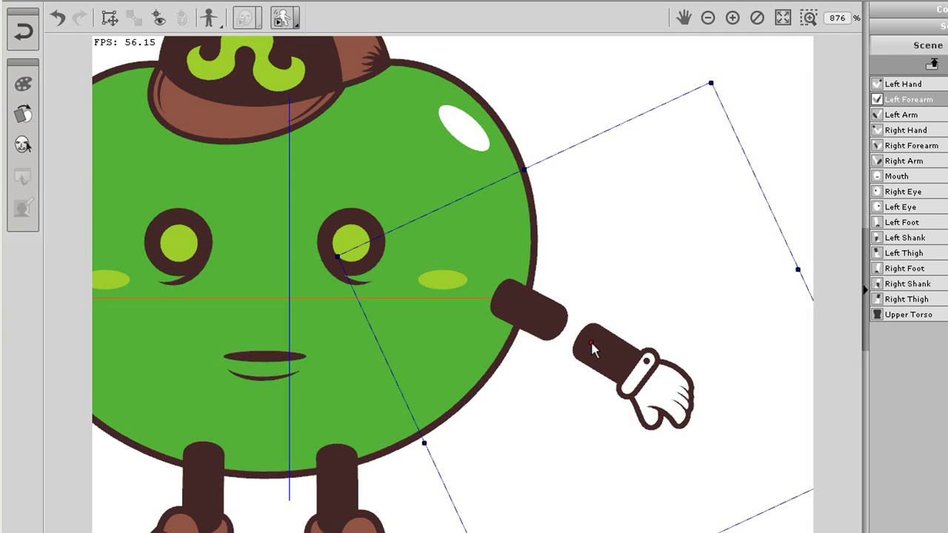
{"action": "left_click_drag", "start_coordinate": [614, 355], "coordinate": [579, 338]}
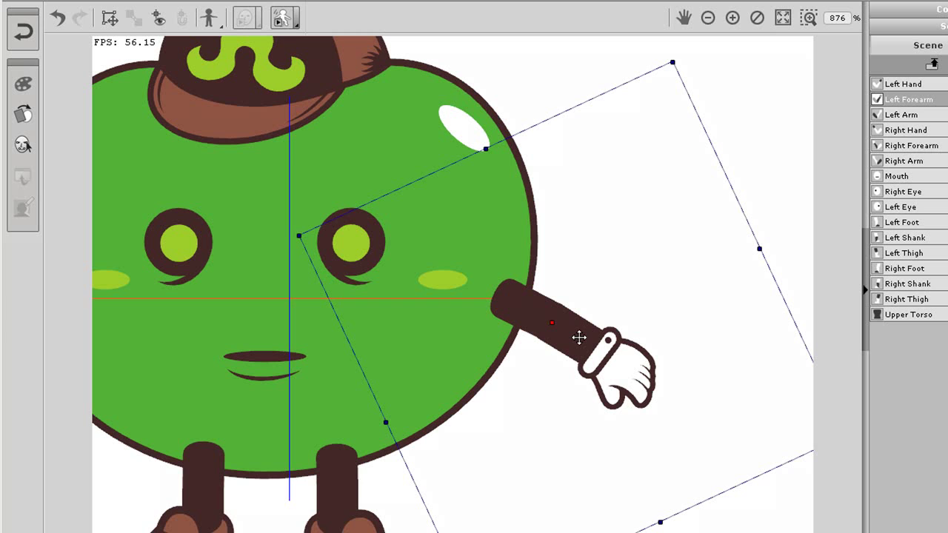
{"action": "left_click_drag", "start_coordinate": [779, 264], "coordinate": [550, 423]}
{"action": "key", "text": "ctrl+z"}
Step: Test more Left Forearm rotations, ending with the hand pointing down
{"action": "key", "text": "ctrl+z"}
{"action": "key", "text": "ctrl+z"}
{"action": "key", "text": "ctrl+z"}
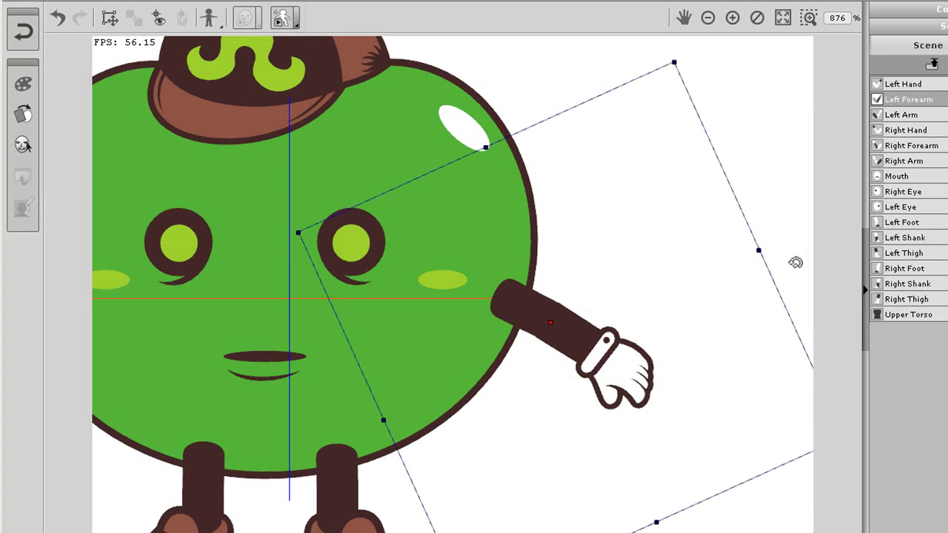
{"action": "left_click_drag", "start_coordinate": [795, 262], "coordinate": [561, 411]}
{"action": "key", "text": "ctrl+z"}
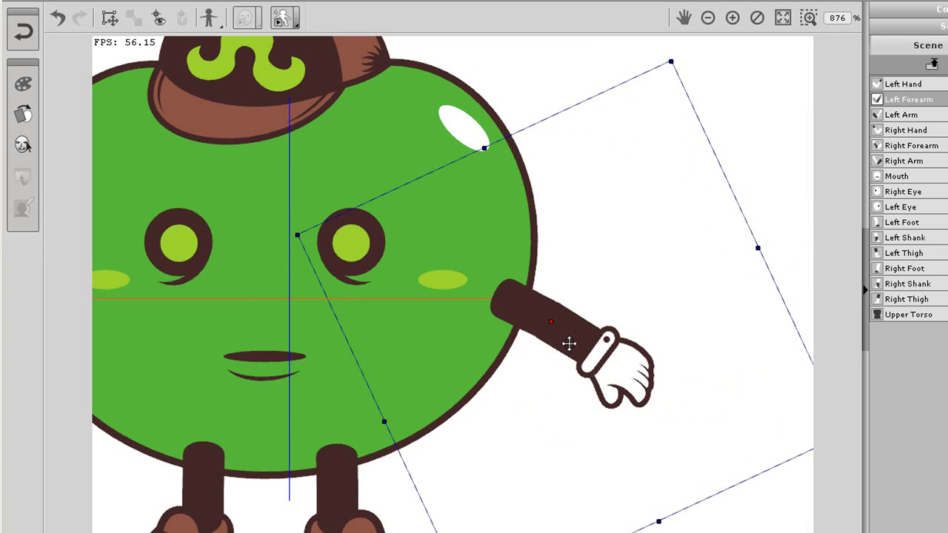
{"action": "left_click_drag", "start_coordinate": [569, 343], "coordinate": [567, 342]}
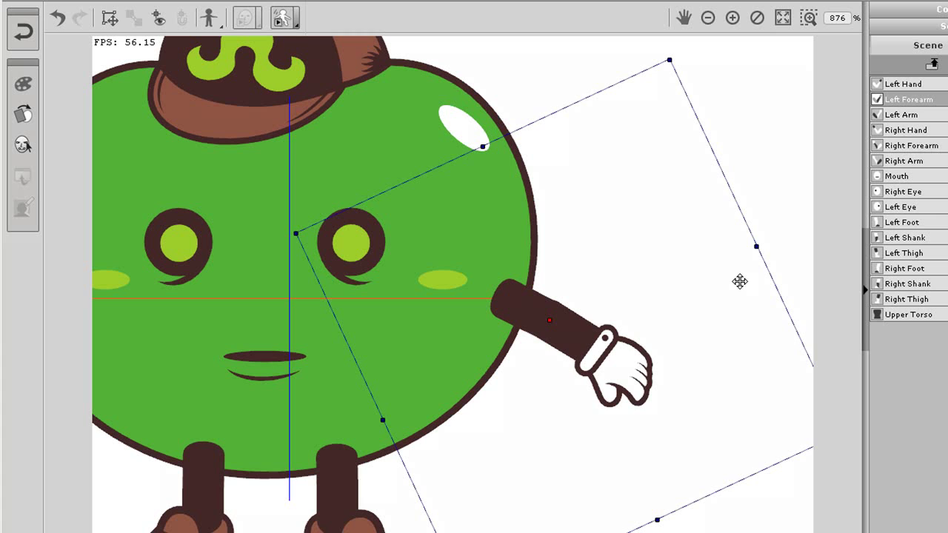
{"action": "left_click_drag", "start_coordinate": [781, 260], "coordinate": [576, 342]}
{"action": "left_click_drag", "start_coordinate": [806, 267], "coordinate": [561, 322]}
{"action": "left_click_drag", "start_coordinate": [787, 262], "coordinate": [417, 237]}
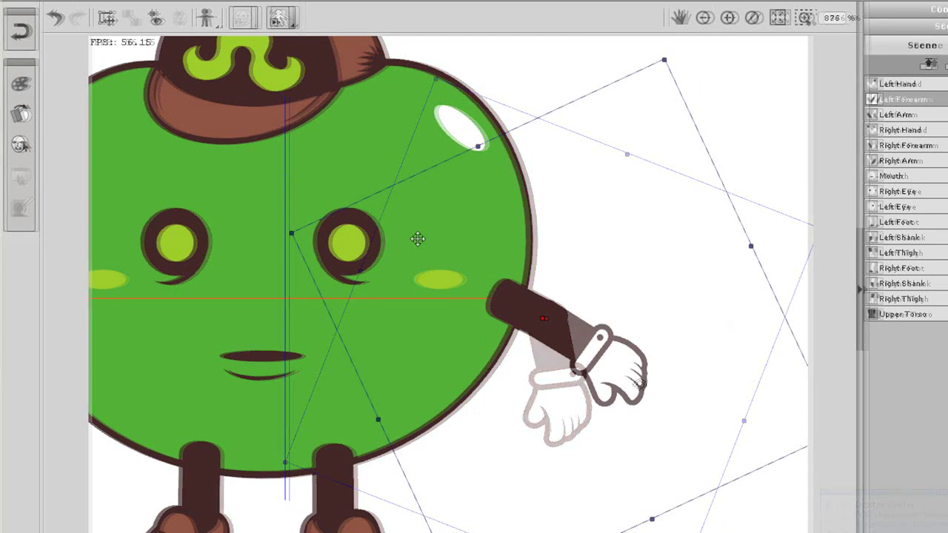
Step: Select the Left Hand and try rotating it to different angles
{"action": "left_click", "coordinate": [610, 356]}
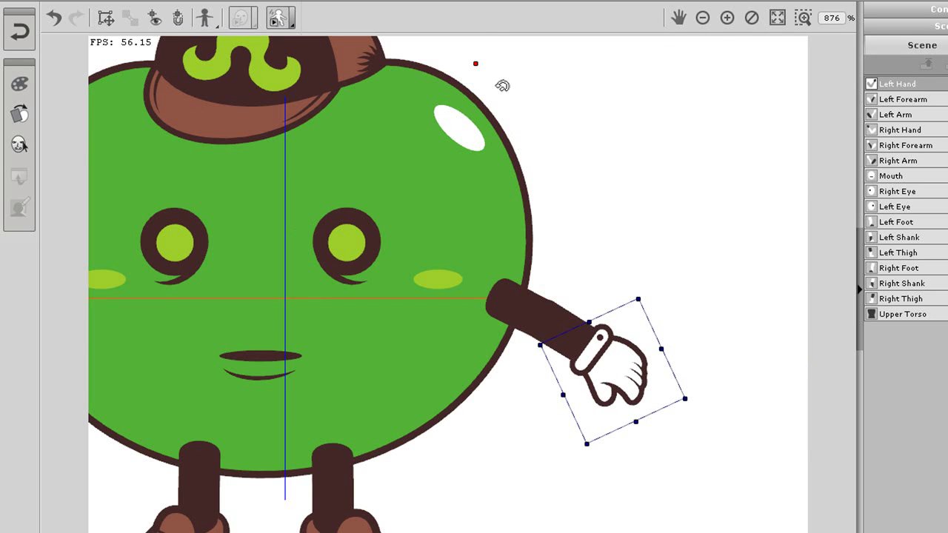
{"action": "left_click", "coordinate": [732, 415]}
{"action": "left_click", "coordinate": [608, 377]}
{"action": "left_click_drag", "start_coordinate": [702, 352], "coordinate": [667, 328]}
{"action": "left_click_drag", "start_coordinate": [691, 341], "coordinate": [624, 360]}
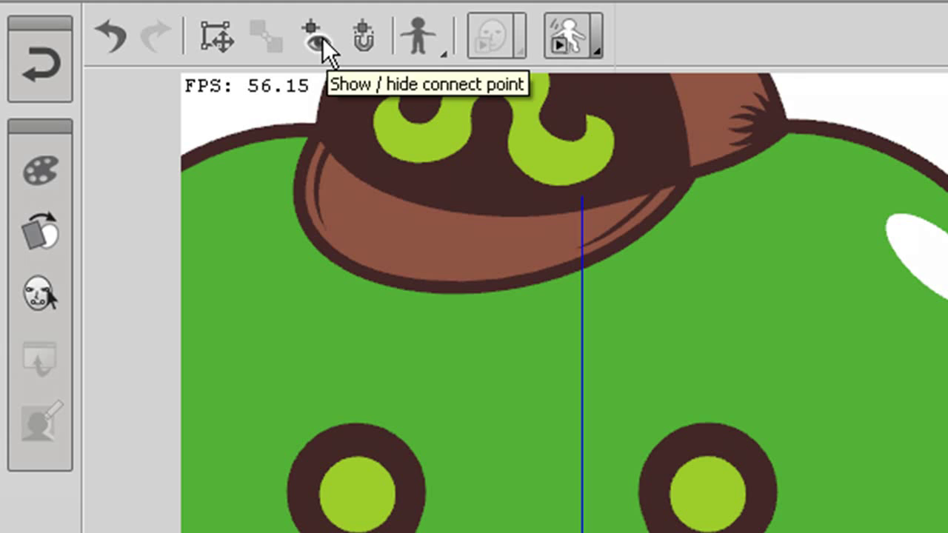
Step: Show the Left Hand's connect point, place it at the wrist, and rotate the hand around it
{"action": "left_click", "coordinate": [323, 39]}
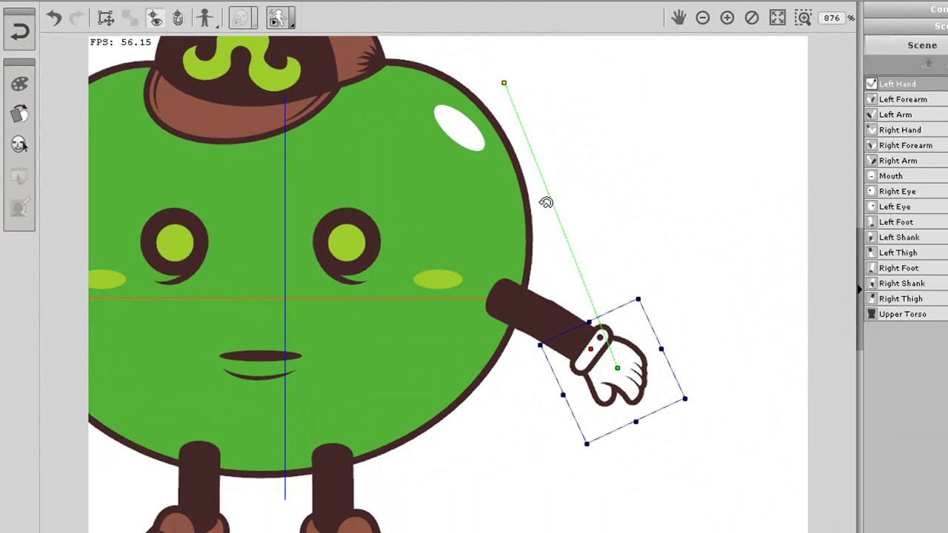
{"action": "left_click_drag", "start_coordinate": [504, 84], "coordinate": [593, 354]}
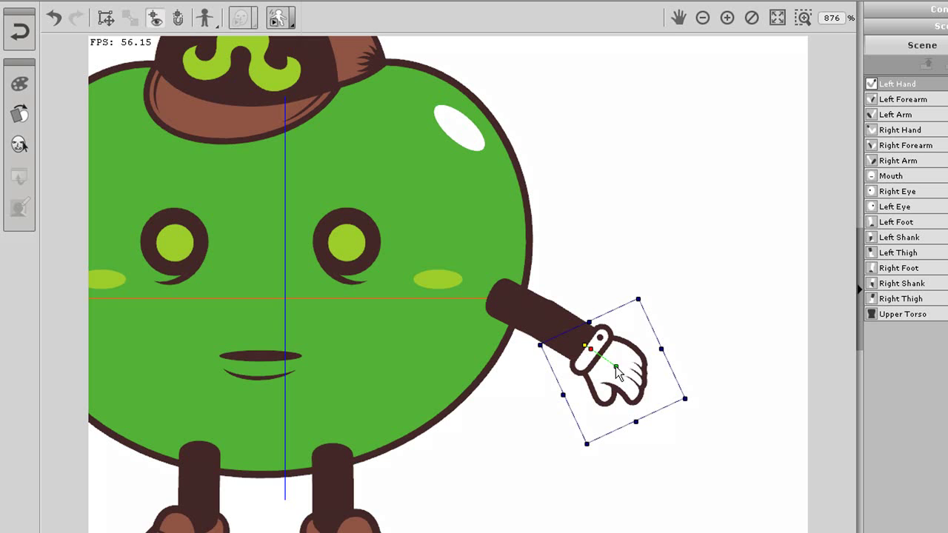
{"action": "left_click_drag", "start_coordinate": [616, 367], "coordinate": [585, 348]}
{"action": "left_click_drag", "start_coordinate": [681, 360], "coordinate": [597, 274]}
Step: Test connect-point snapping with the point at the cheek, then return it to the wrist
{"action": "left_click", "coordinate": [178, 19]}
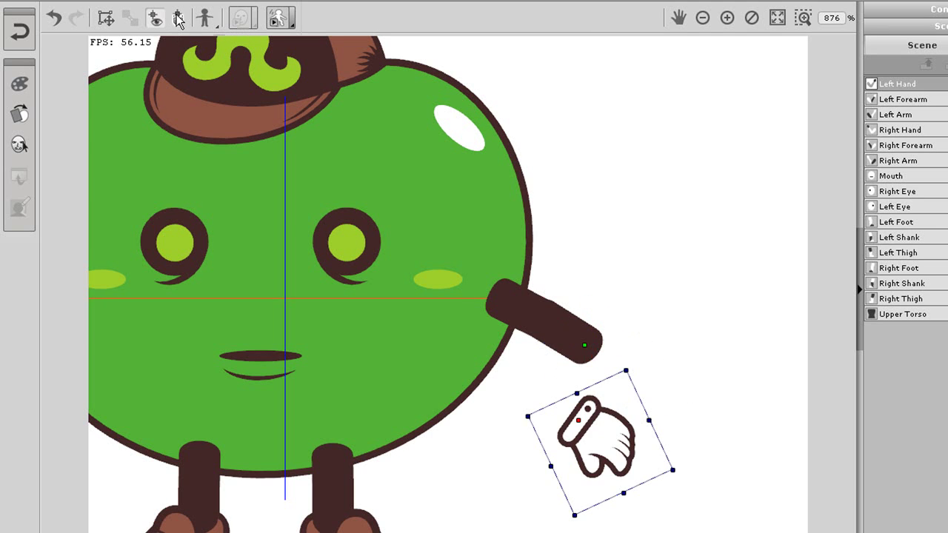
{"action": "left_click", "coordinate": [178, 18]}
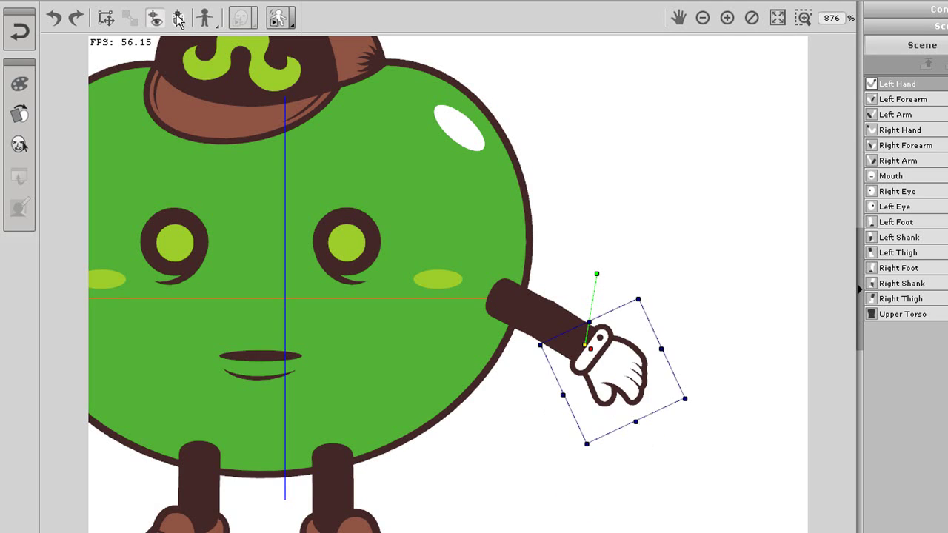
{"action": "left_click_drag", "start_coordinate": [599, 276], "coordinate": [434, 277]}
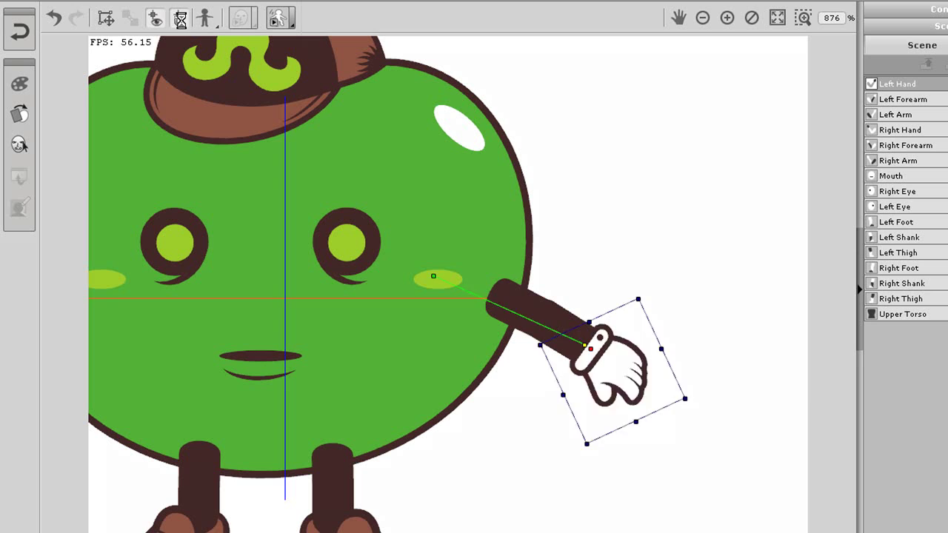
{"action": "left_click", "coordinate": [181, 22]}
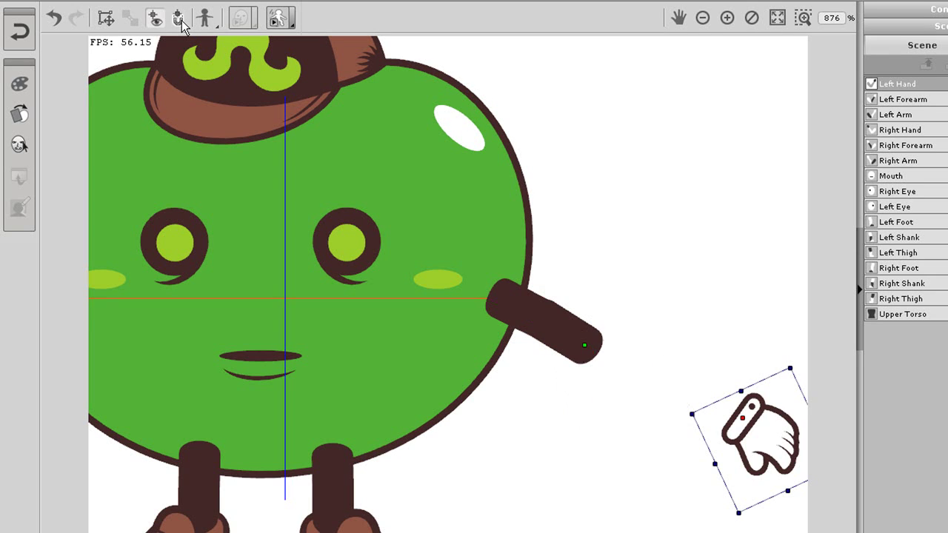
{"action": "left_click", "coordinate": [181, 22]}
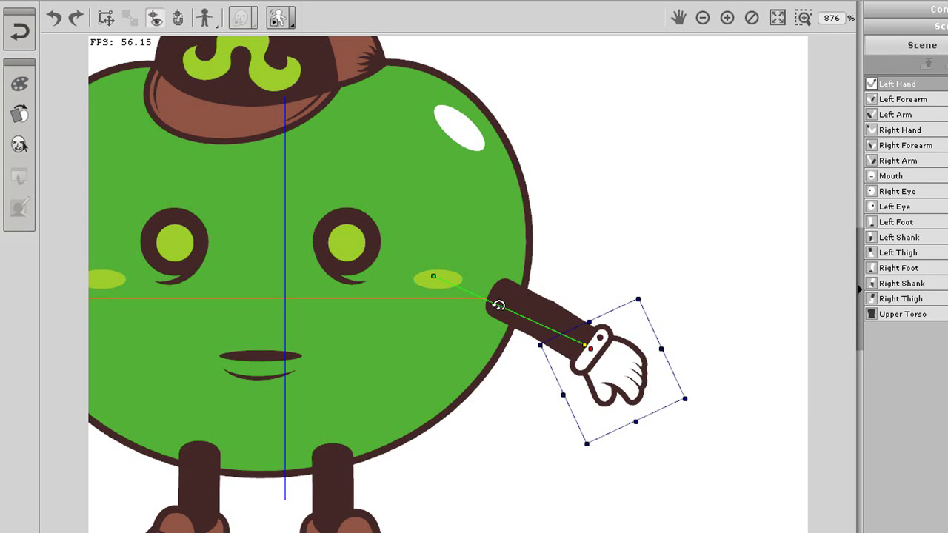
{"action": "left_click_drag", "start_coordinate": [433, 278], "coordinate": [587, 351]}
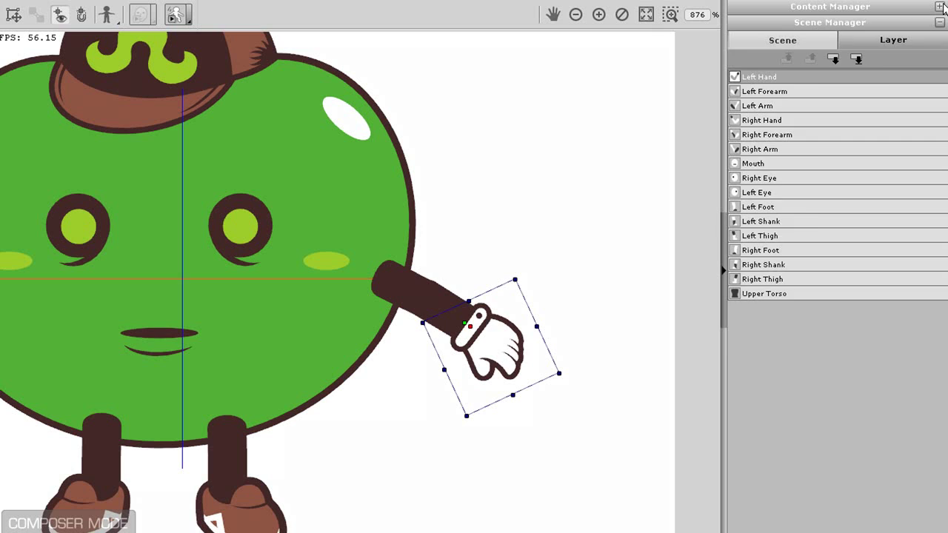
Step: Apply the A004_Bob the Bulb hand template and fit the whole character in view
{"action": "left_click", "coordinate": [937, 13]}
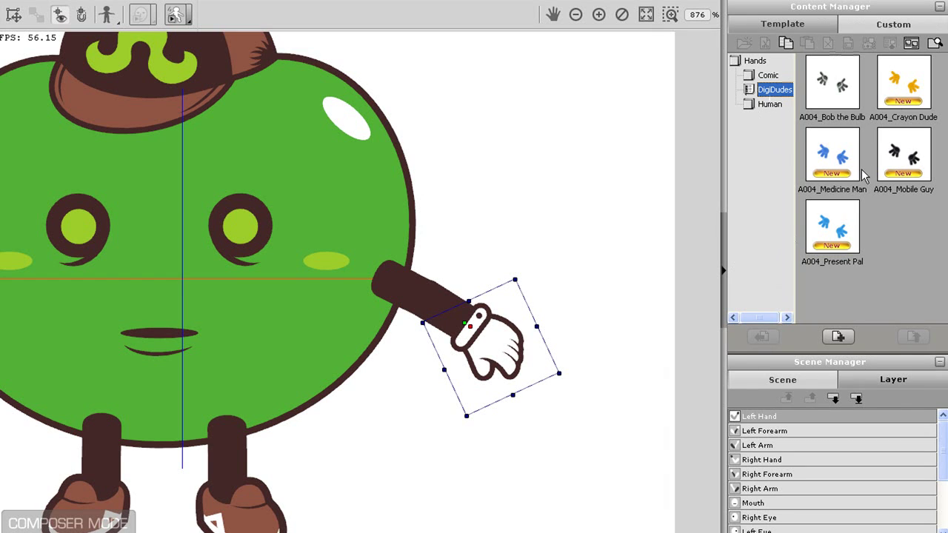
{"action": "double_click", "coordinate": [835, 83]}
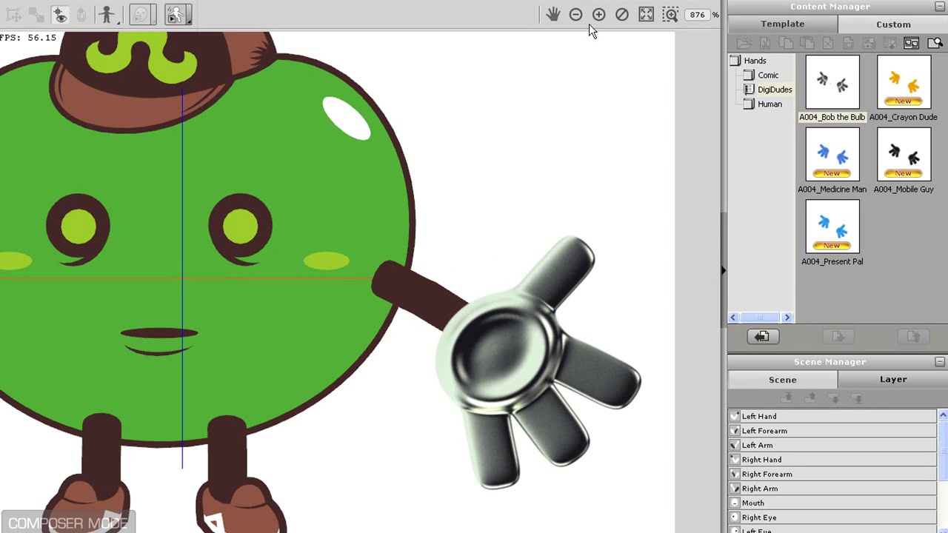
{"action": "left_click", "coordinate": [646, 16]}
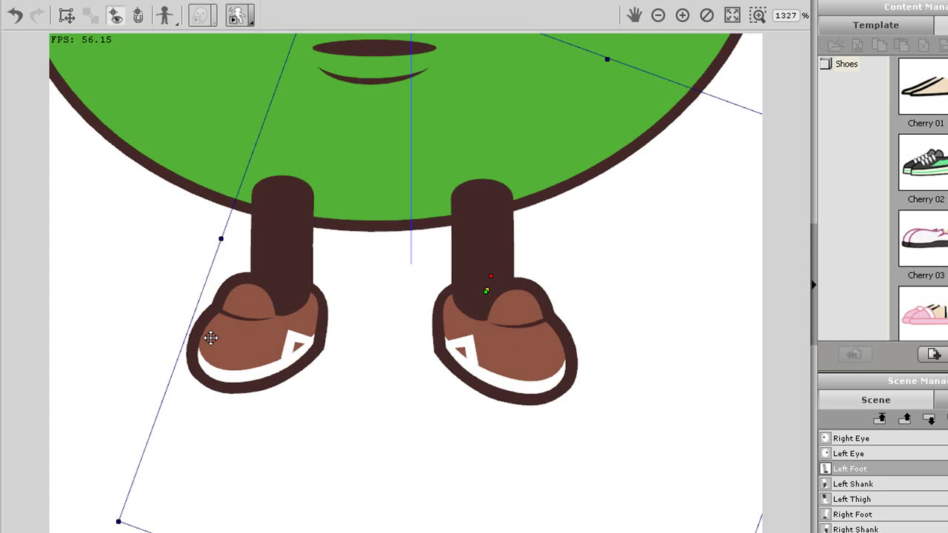
Step: Rotate the Left Foot around its ankle until it is nearly upside down
{"action": "left_click_drag", "start_coordinate": [161, 338], "coordinate": [453, 349]}
{"action": "left_click_drag", "start_coordinate": [190, 268], "coordinate": [212, 244]}
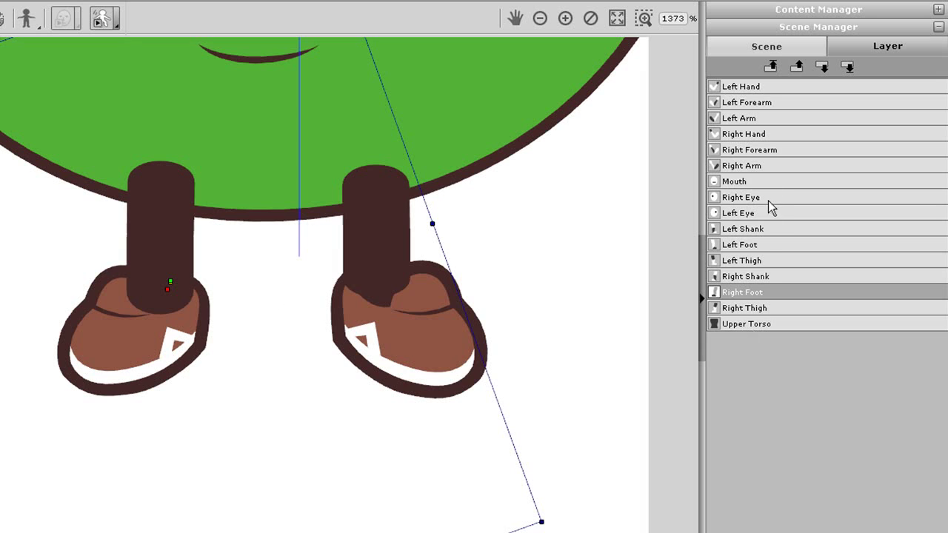
Step: Move the Right Foot layer above Right Shank and rotate the foot around its ankle
{"action": "left_click", "coordinate": [743, 279]}
{"action": "left_click", "coordinate": [742, 292]}
{"action": "left_click", "coordinate": [799, 66]}
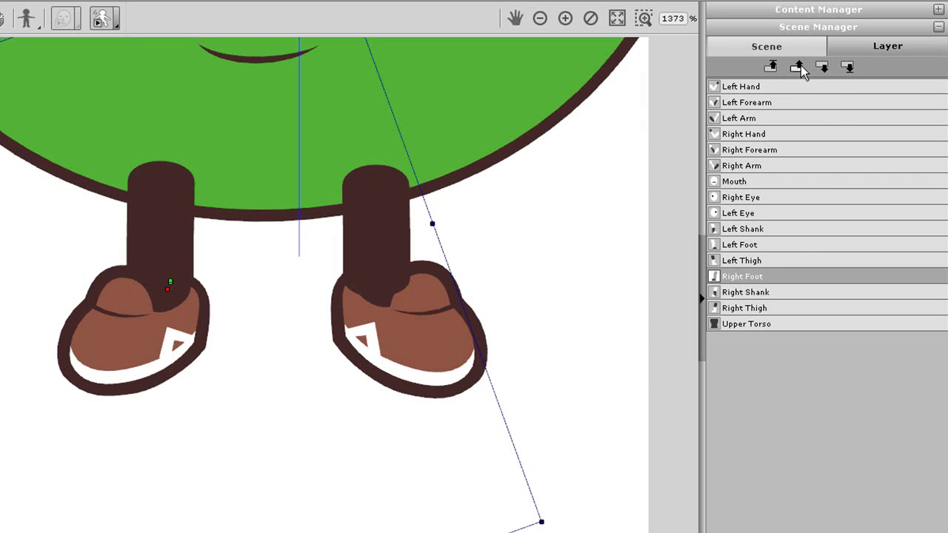
{"action": "left_click_drag", "start_coordinate": [481, 269], "coordinate": [425, 316]}
Step: Move the Left Foot layer above Left Shank and re-angle the shoe with its toe raised
{"action": "left_click", "coordinate": [761, 247]}
{"action": "left_click_drag", "start_coordinate": [16, 337], "coordinate": [371, 451]}
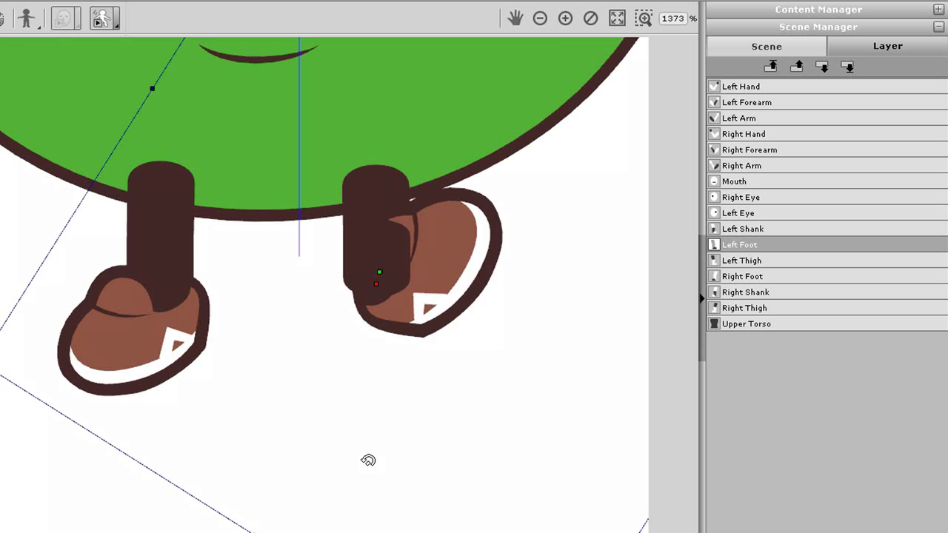
{"action": "left_click_drag", "start_coordinate": [369, 460], "coordinate": [312, 261]}
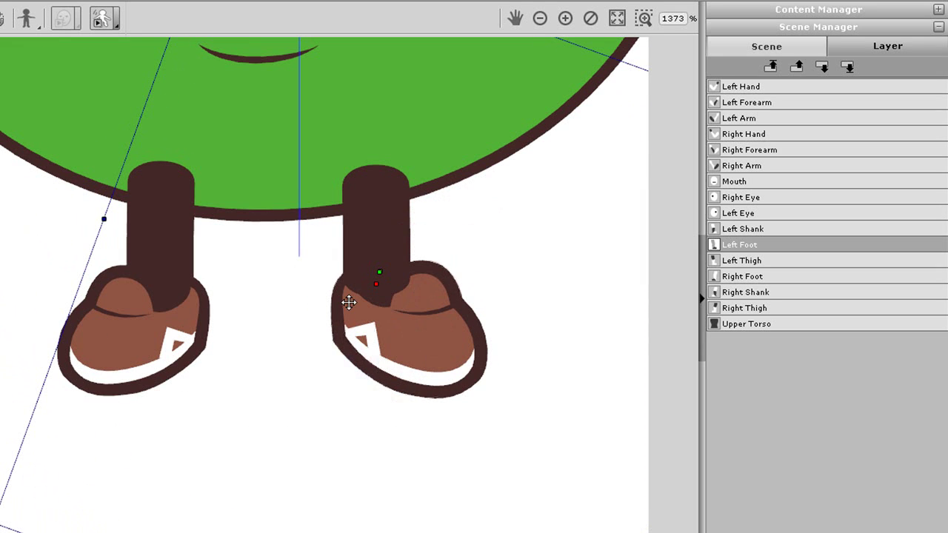
{"action": "left_click", "coordinate": [800, 67]}
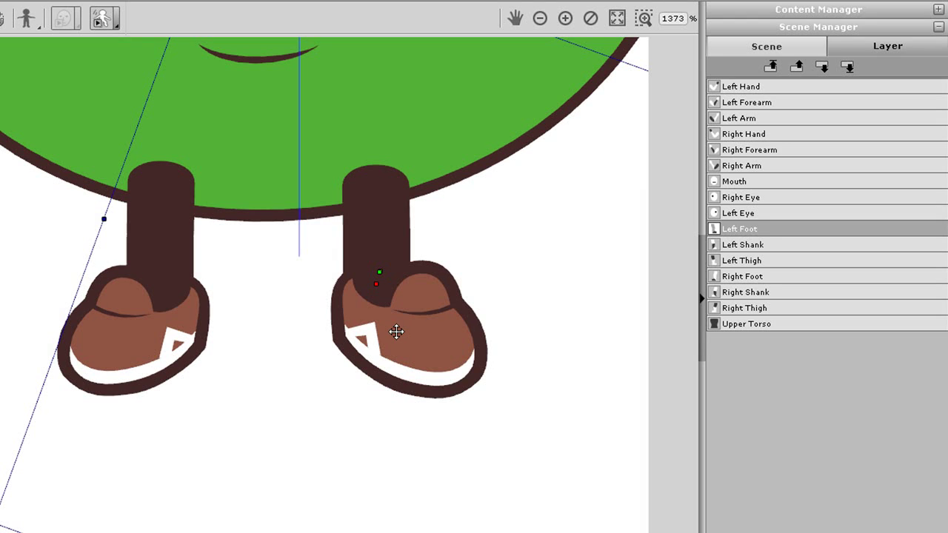
{"action": "left_click_drag", "start_coordinate": [397, 332], "coordinate": [382, 306]}
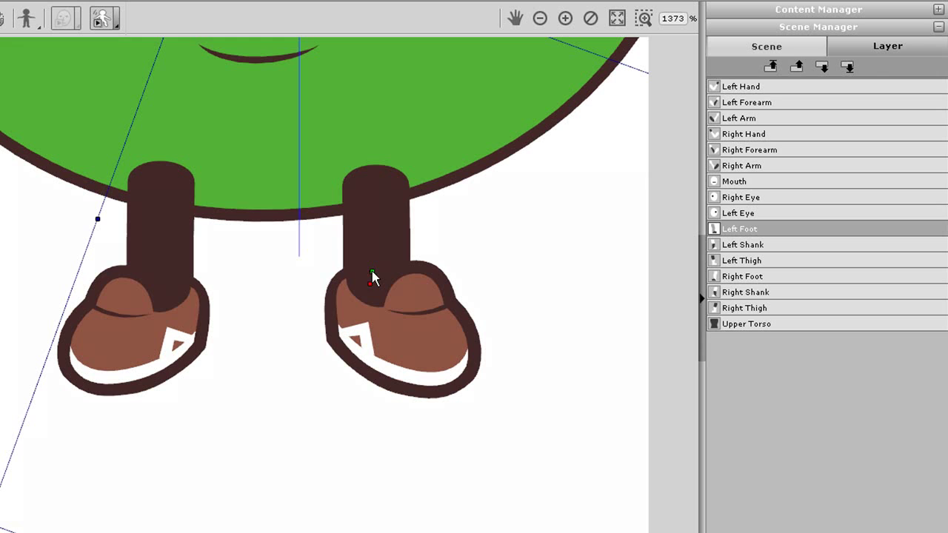
{"action": "left_click_drag", "start_coordinate": [7, 355], "coordinate": [364, 396]}
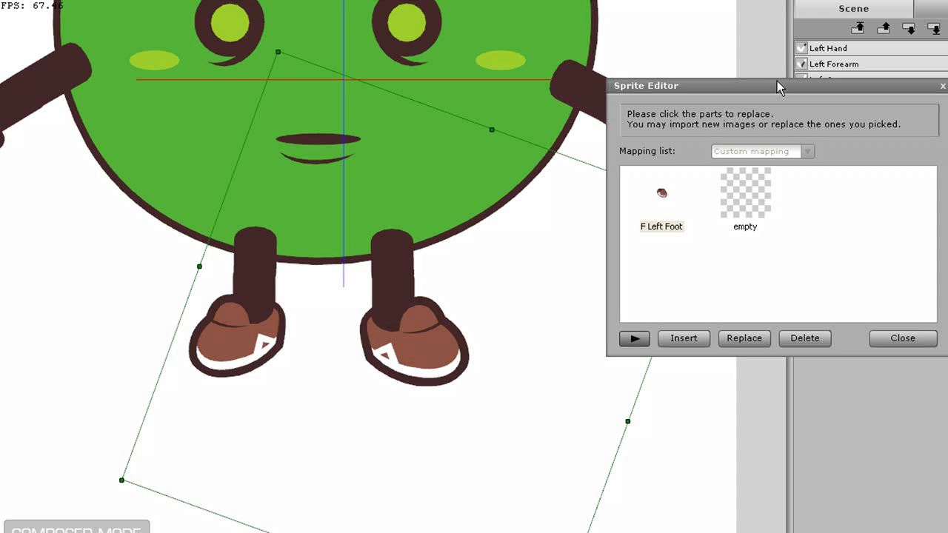
Step: Delete the F Left Foot sprite from the Left Foot in the Sprite Editor
{"action": "left_click_drag", "start_coordinate": [777, 85], "coordinate": [744, 242]}
{"action": "left_click", "coordinate": [636, 353]}
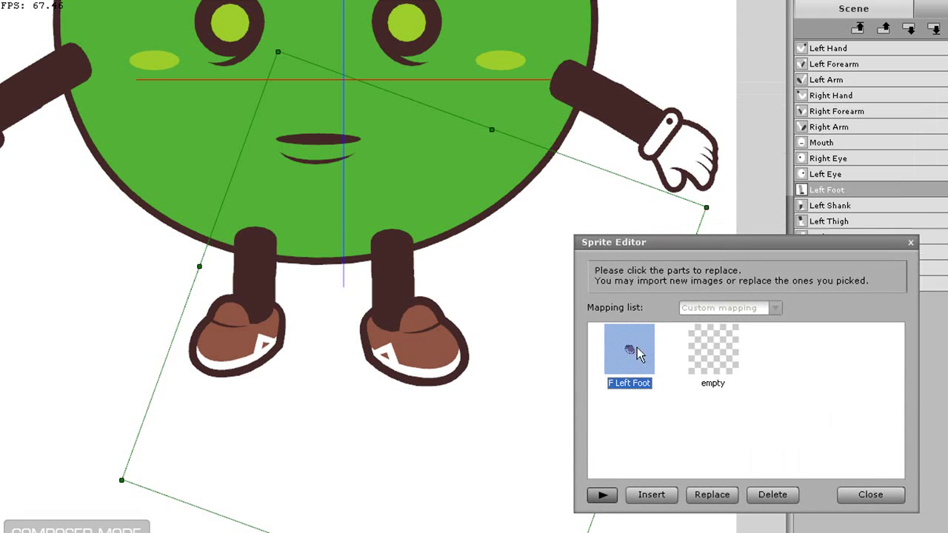
{"action": "left_click", "coordinate": [650, 495]}
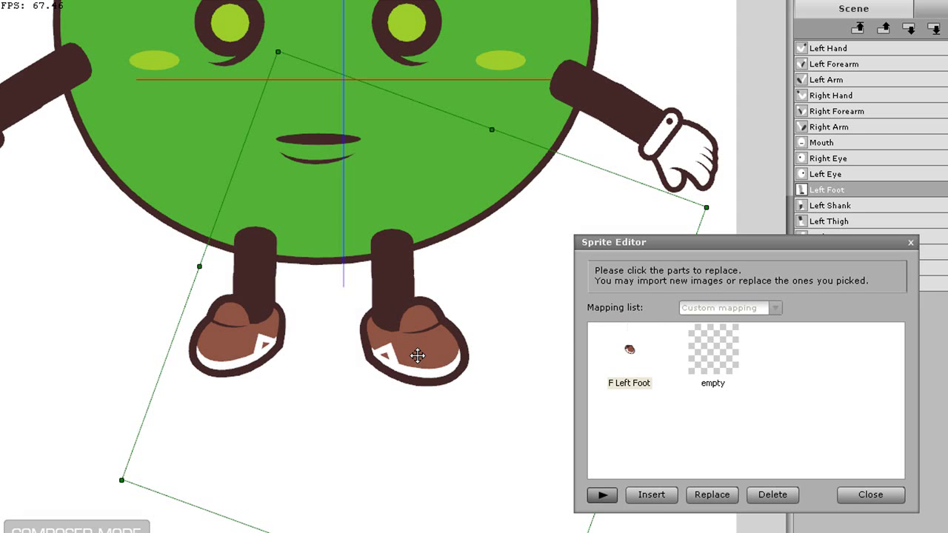
{"action": "left_click", "coordinate": [764, 501]}
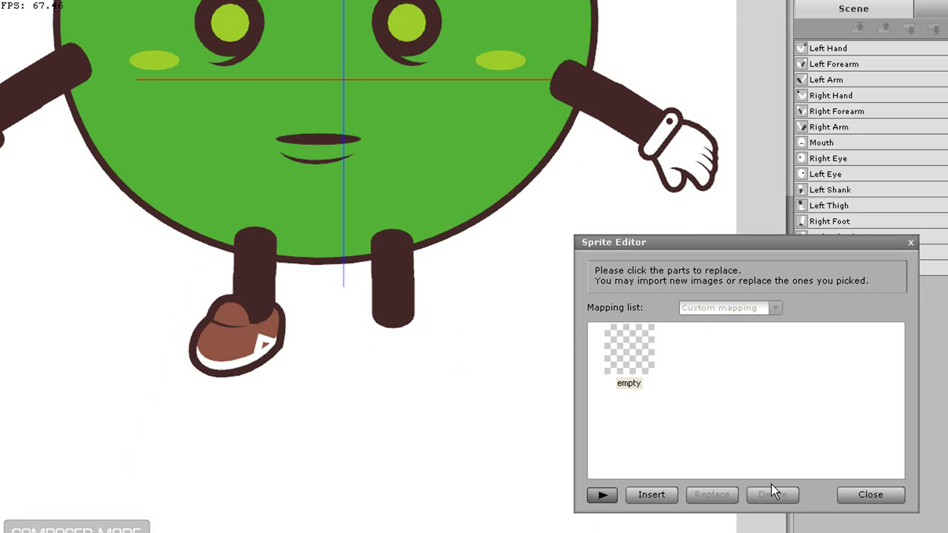
Step: Insert the S Left Foot image and fit it upright under the leg
{"action": "left_click", "coordinate": [653, 495]}
{"action": "left_click", "coordinate": [610, 85]}
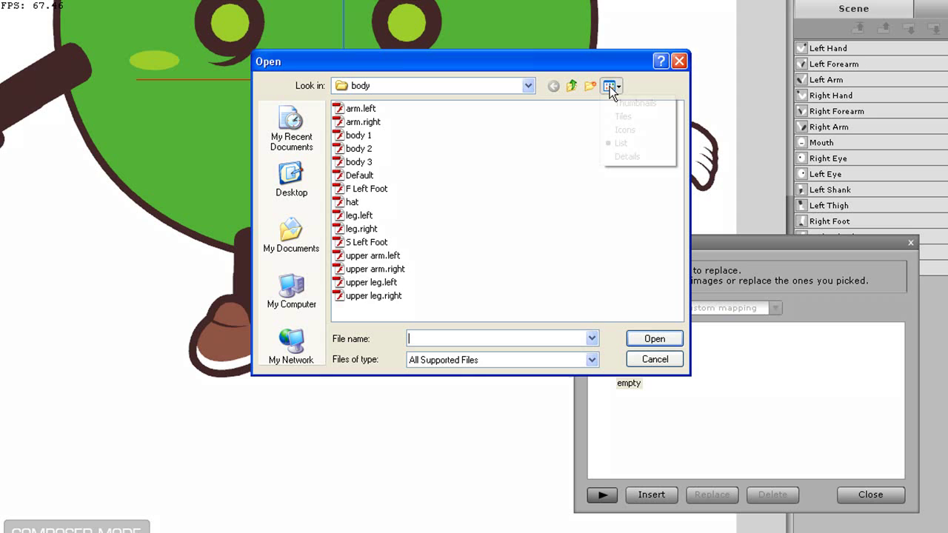
{"action": "left_click", "coordinate": [628, 102]}
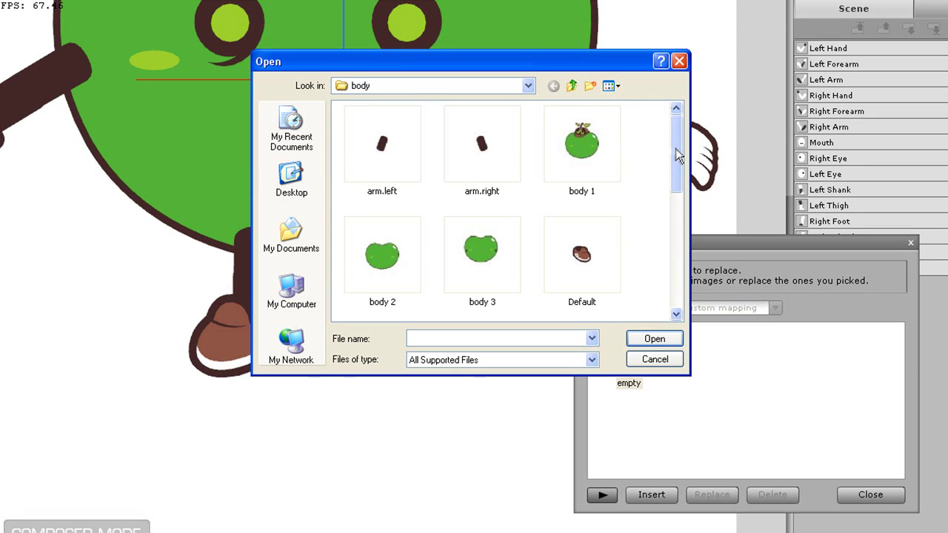
{"action": "left_click_drag", "start_coordinate": [676, 148], "coordinate": [676, 248]}
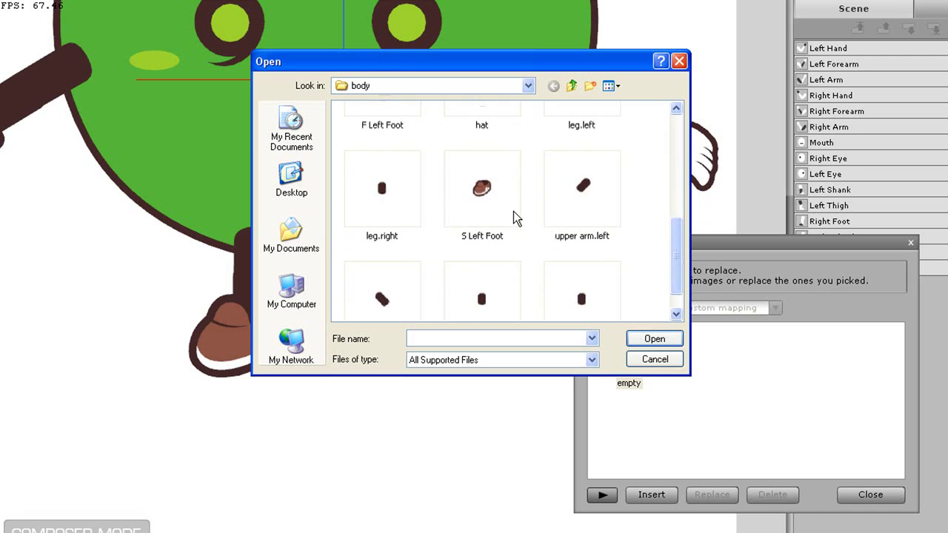
{"action": "left_click", "coordinate": [511, 210]}
{"action": "left_click", "coordinate": [655, 340]}
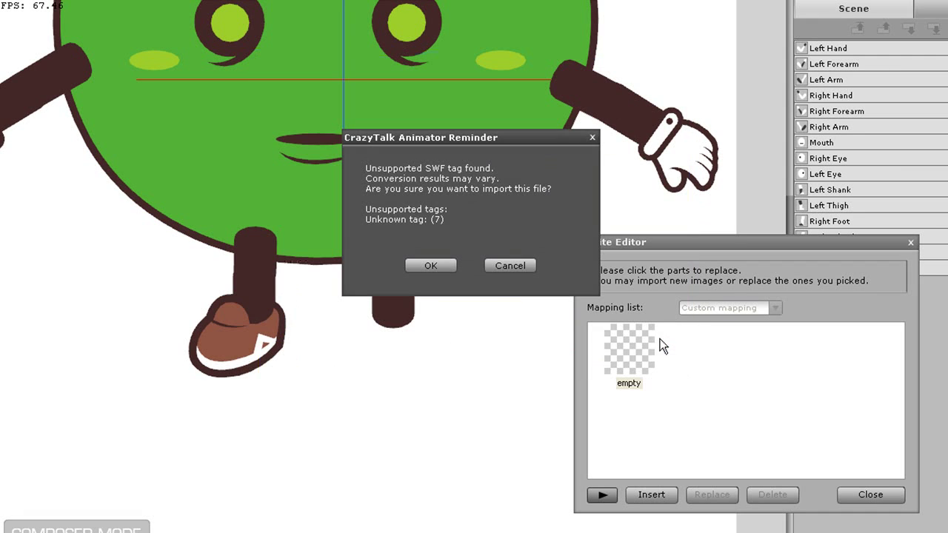
{"action": "left_click", "coordinate": [444, 265]}
{"action": "left_click_drag", "start_coordinate": [464, 486], "coordinate": [477, 339]}
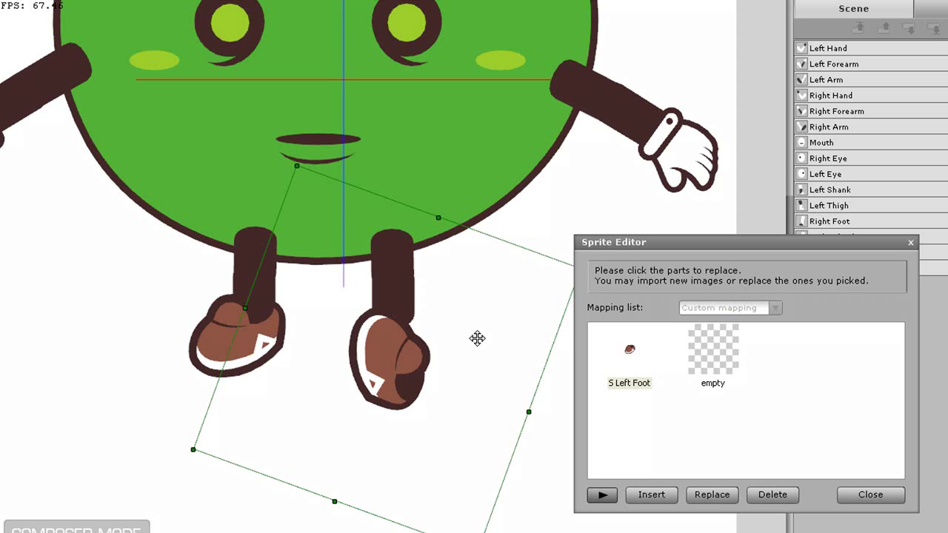
{"action": "left_click_drag", "start_coordinate": [536, 449], "coordinate": [400, 346]}
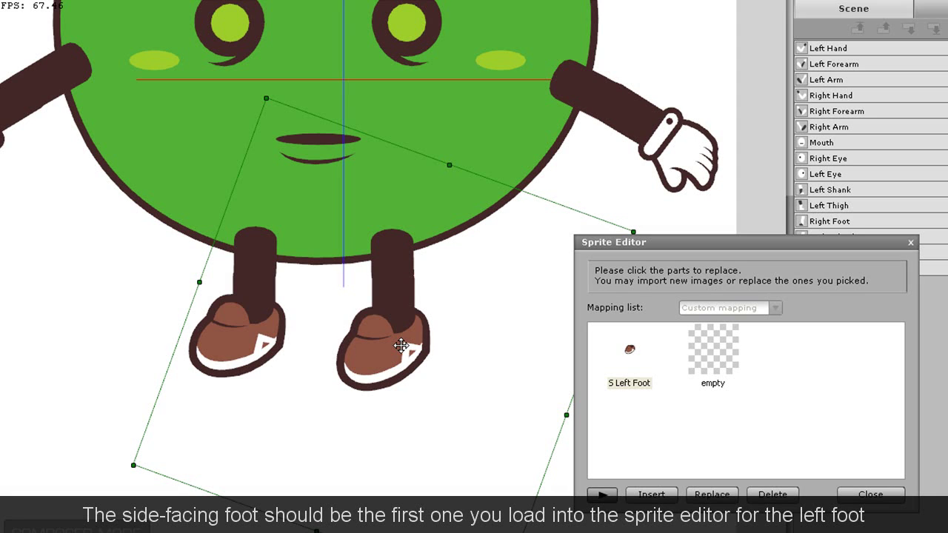
Step: Insert the F Left Foot image, then move, enlarge and rotate it onto the leg
{"action": "left_click", "coordinate": [652, 494]}
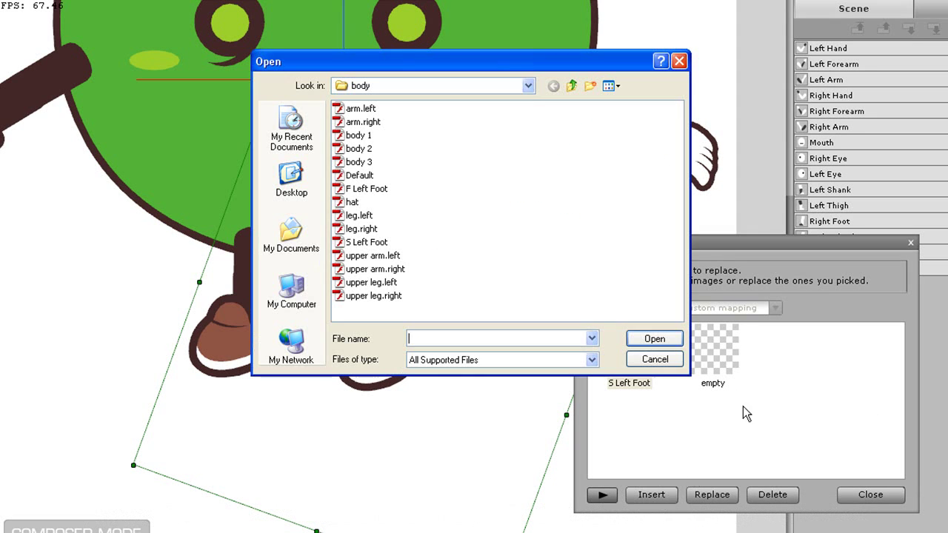
{"action": "left_click", "coordinate": [612, 86]}
{"action": "left_click", "coordinate": [626, 103]}
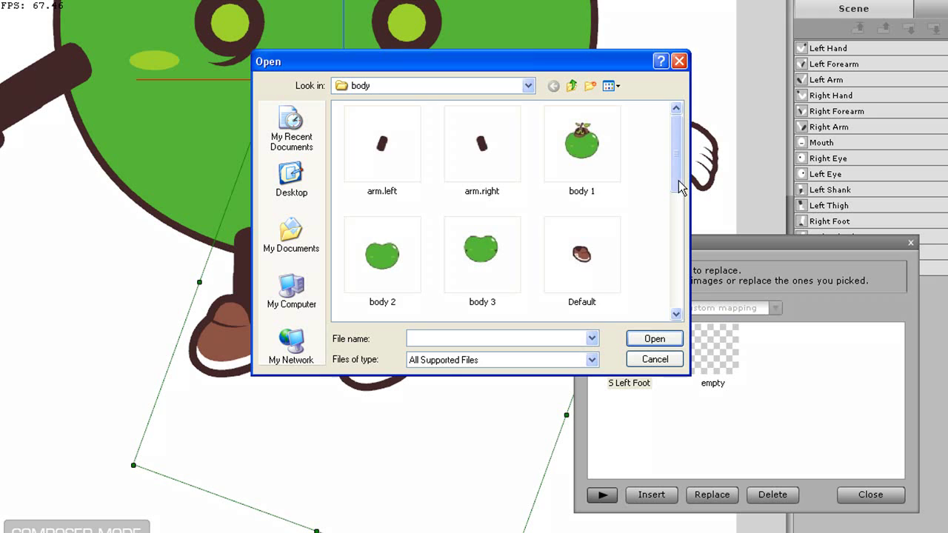
{"action": "left_click_drag", "start_coordinate": [675, 176], "coordinate": [666, 230]}
{"action": "left_click", "coordinate": [372, 213]}
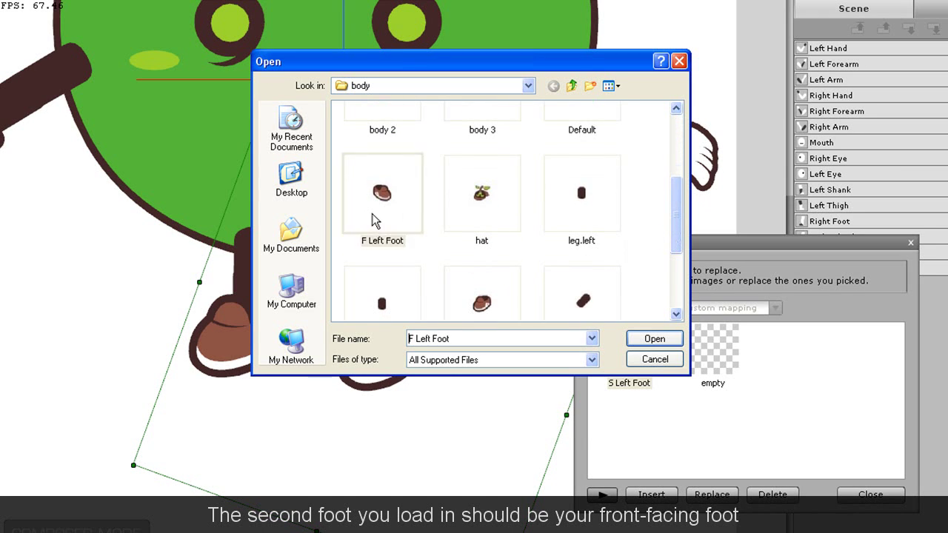
{"action": "left_click", "coordinate": [655, 340]}
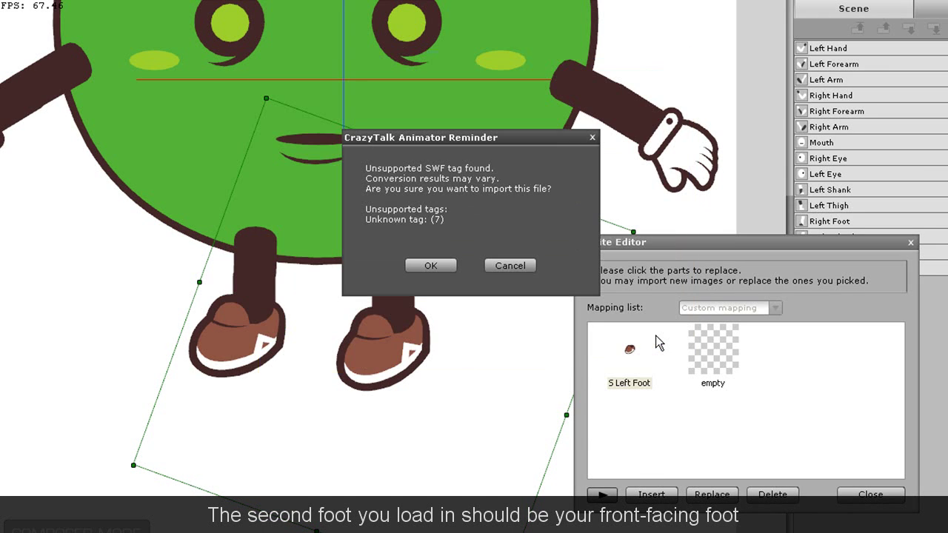
{"action": "left_click", "coordinate": [430, 267]}
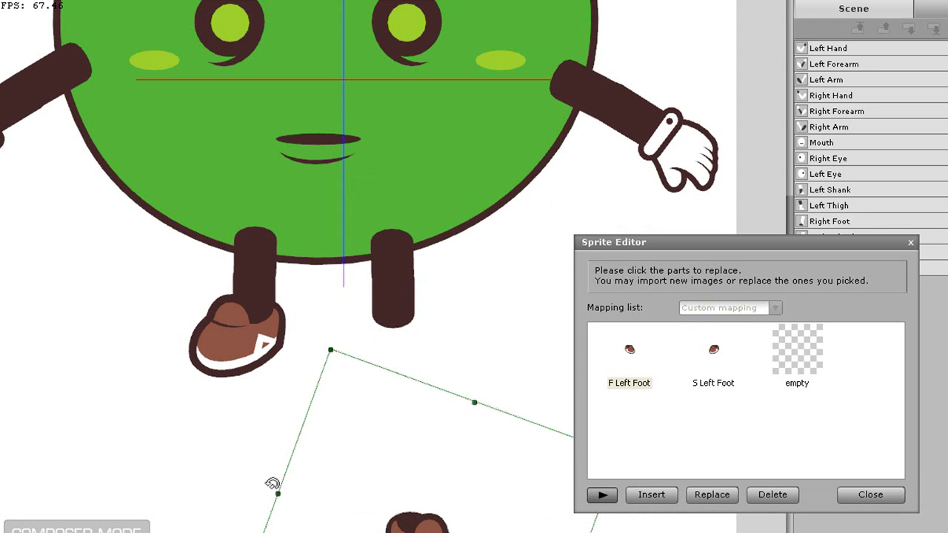
{"action": "left_click_drag", "start_coordinate": [411, 528], "coordinate": [394, 333]}
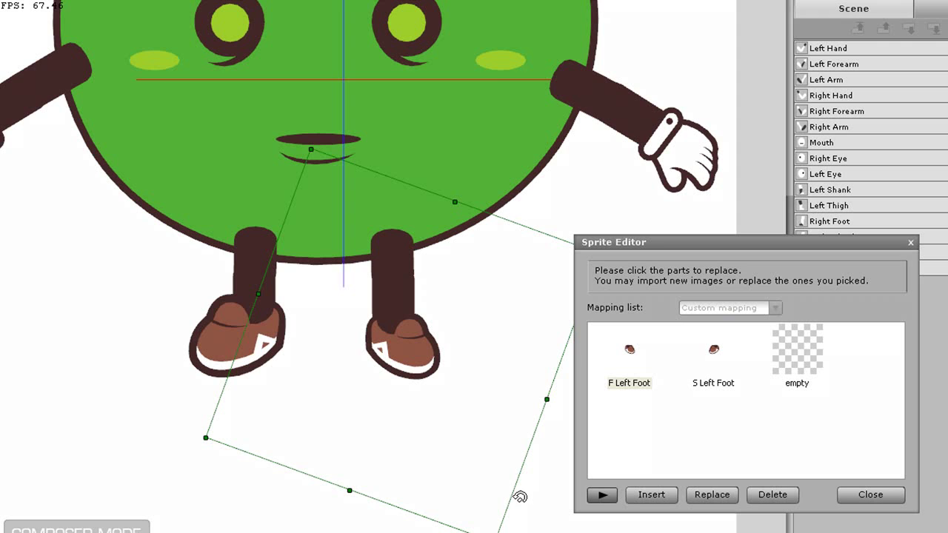
{"action": "left_click_drag", "start_coordinate": [310, 150], "coordinate": [288, 88]}
{"action": "left_click_drag", "start_coordinate": [393, 296], "coordinate": [403, 300]}
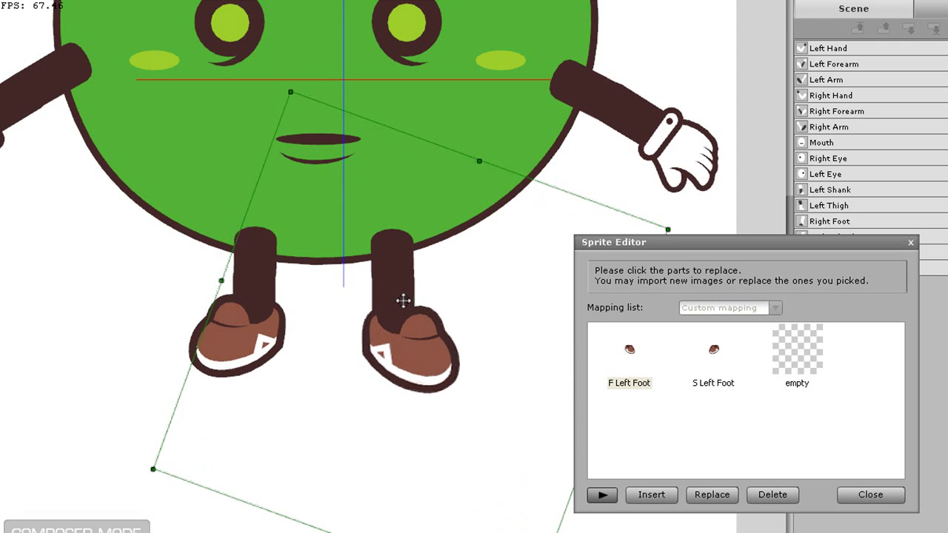
{"action": "left_click_drag", "start_coordinate": [568, 197], "coordinate": [561, 170]}
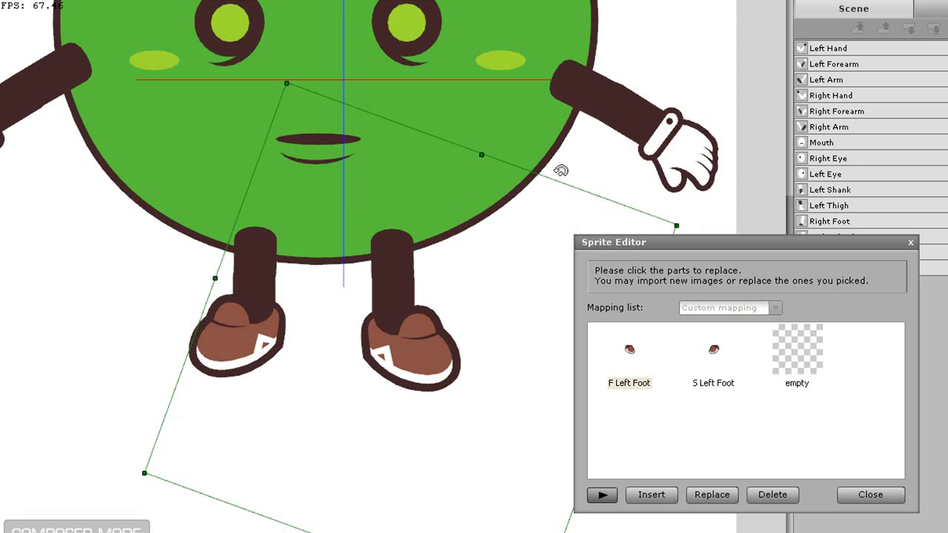
{"action": "left_click", "coordinate": [404, 346]}
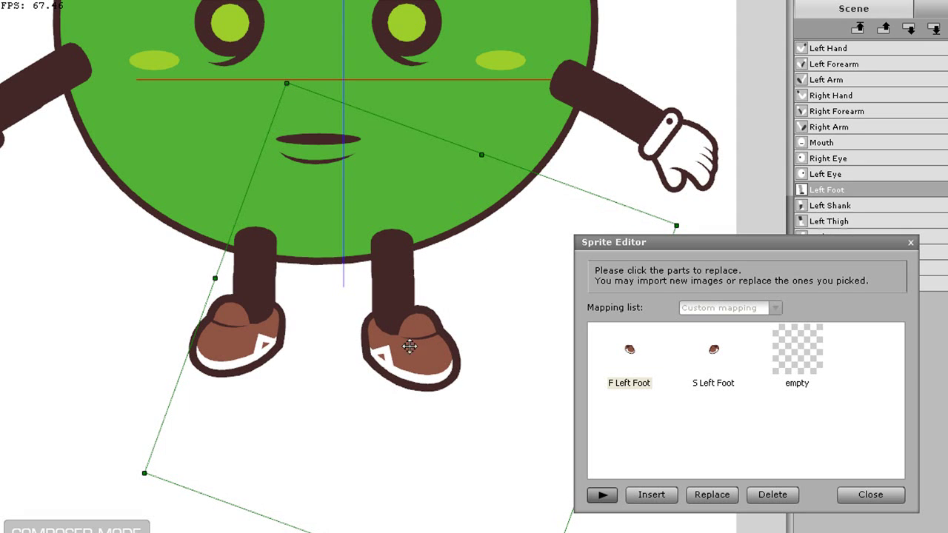
Step: Insert the Default foot image as a third Left Foot sprite
{"action": "left_click", "coordinate": [668, 492]}
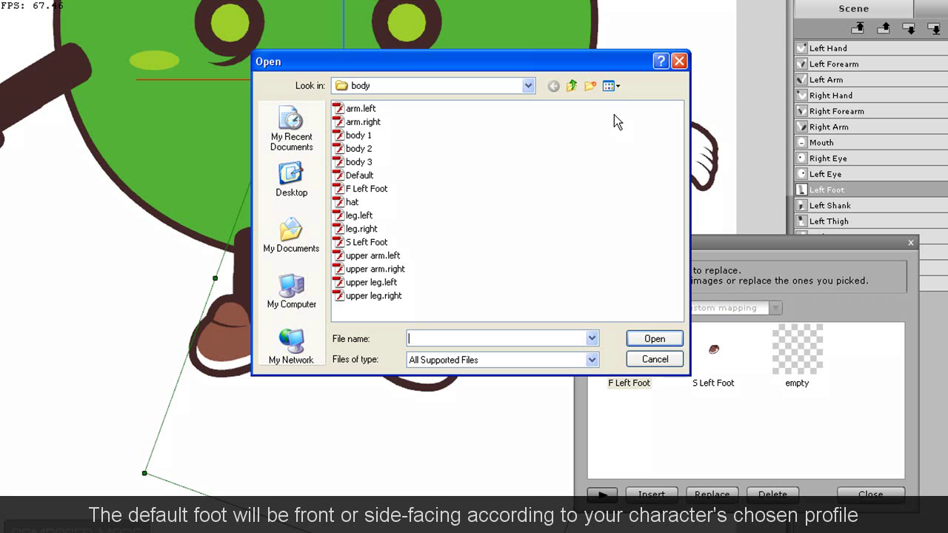
{"action": "left_click", "coordinate": [609, 86]}
{"action": "left_click", "coordinate": [630, 106]}
{"action": "left_click", "coordinate": [554, 276]}
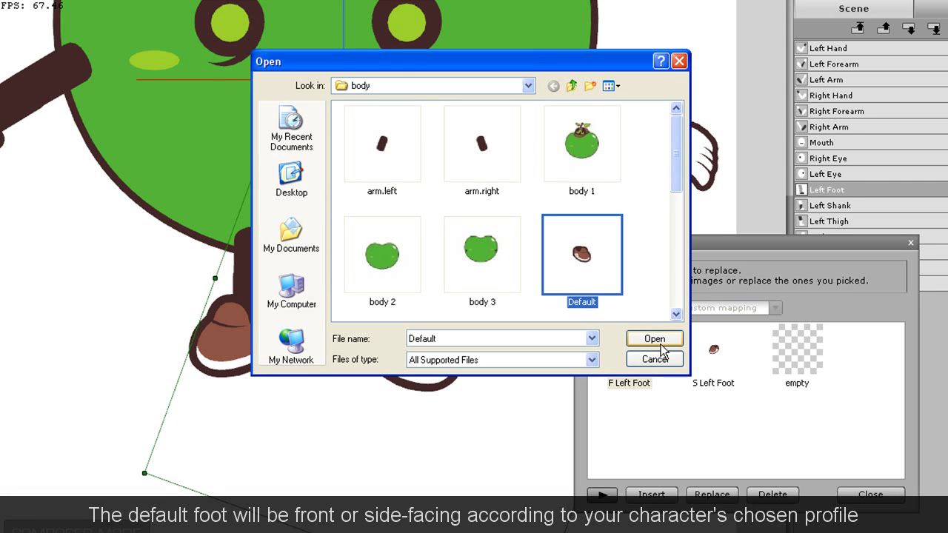
{"action": "left_click", "coordinate": [659, 341]}
{"action": "left_click", "coordinate": [449, 273]}
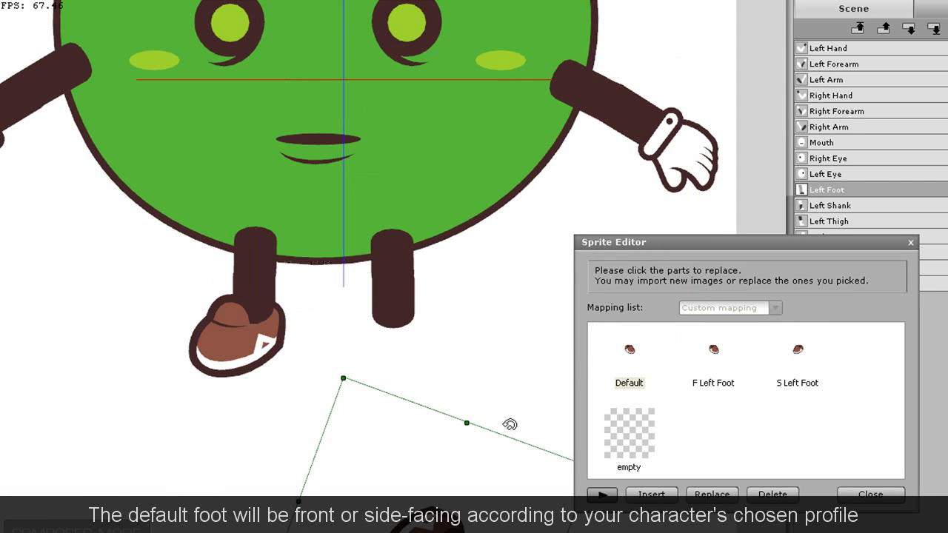
Step: Move, enlarge and rotate the Default foot onto the leg, then preview F and S Left Foot
{"action": "left_click_drag", "start_coordinate": [317, 411], "coordinate": [262, 484]}
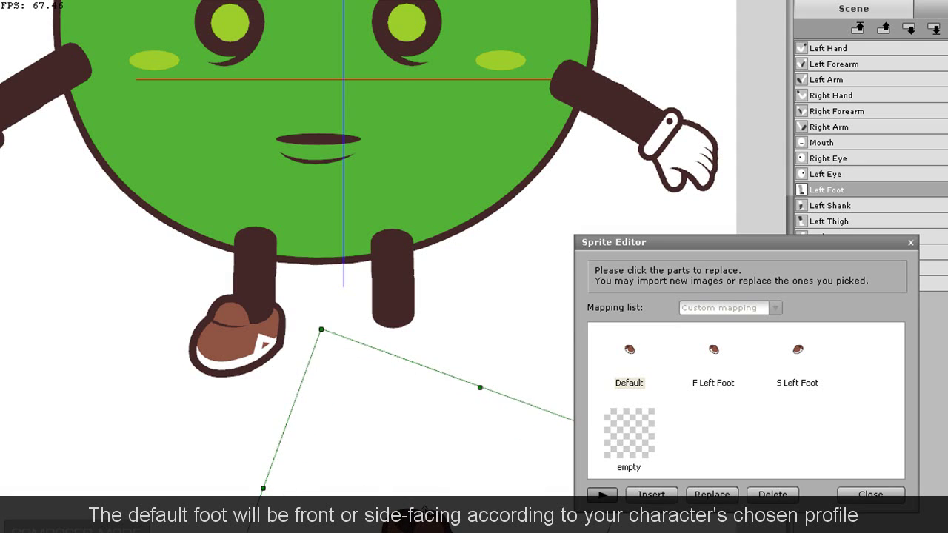
{"action": "left_click_drag", "start_coordinate": [438, 519], "coordinate": [430, 344]}
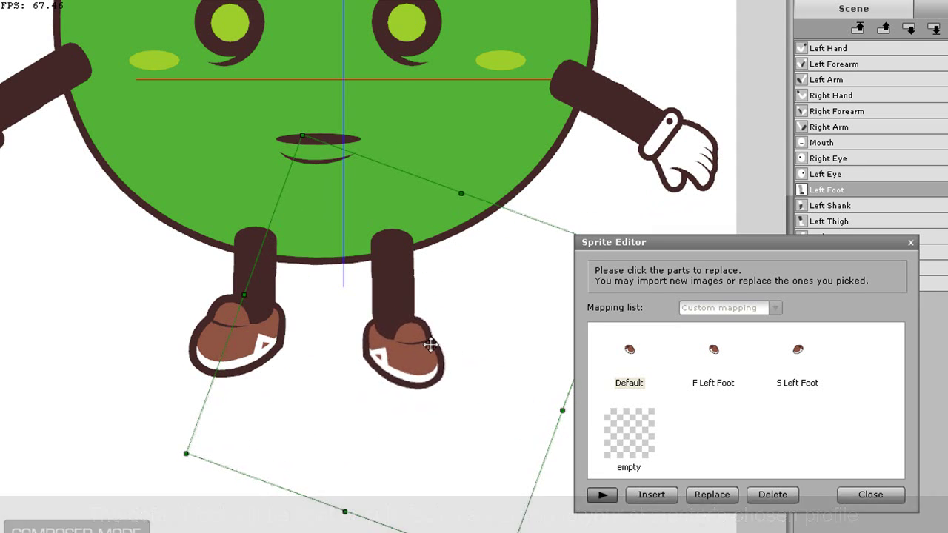
{"action": "left_click_drag", "start_coordinate": [306, 137], "coordinate": [281, 93]}
{"action": "left_click_drag", "start_coordinate": [607, 205], "coordinate": [603, 193]}
{"action": "left_click_drag", "start_coordinate": [429, 340], "coordinate": [434, 339]}
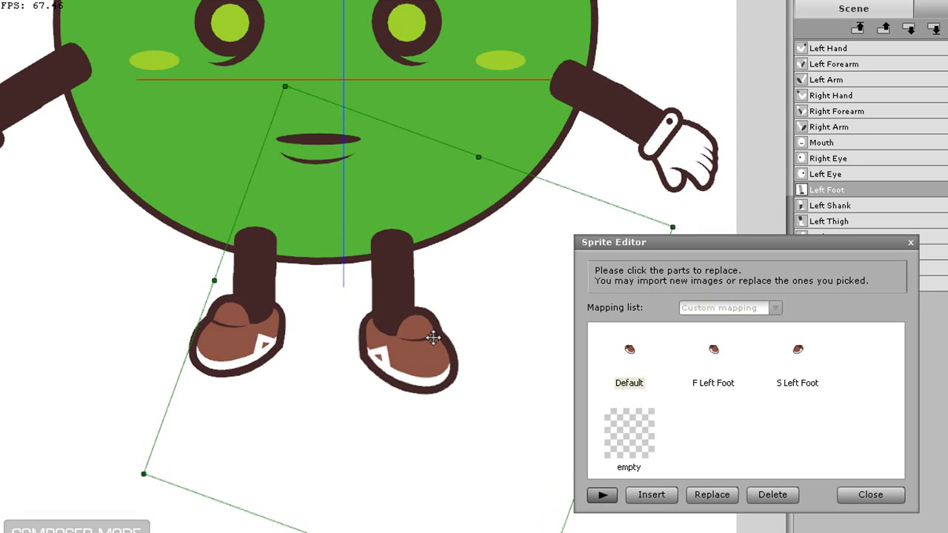
{"action": "left_click", "coordinate": [709, 367]}
{"action": "left_click", "coordinate": [814, 357]}
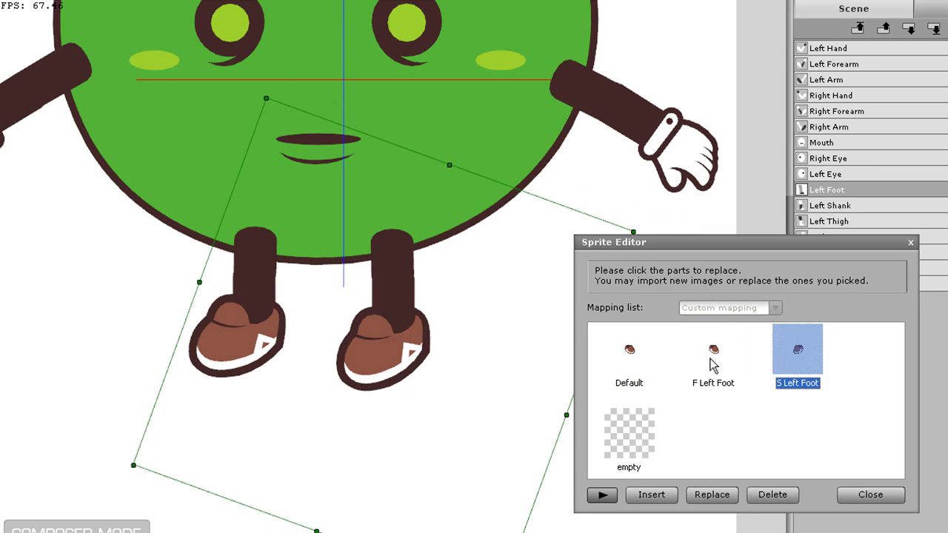
Step: Show S Left Foot in the side pose, then lower, tilt and nudge the foot under the leg
{"action": "left_click", "coordinate": [646, 363]}
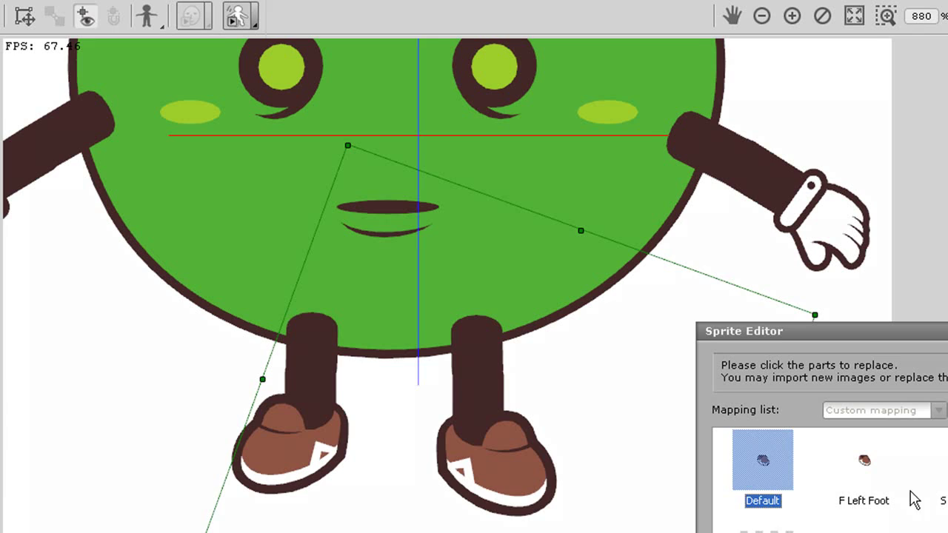
{"action": "left_click", "coordinate": [798, 352]}
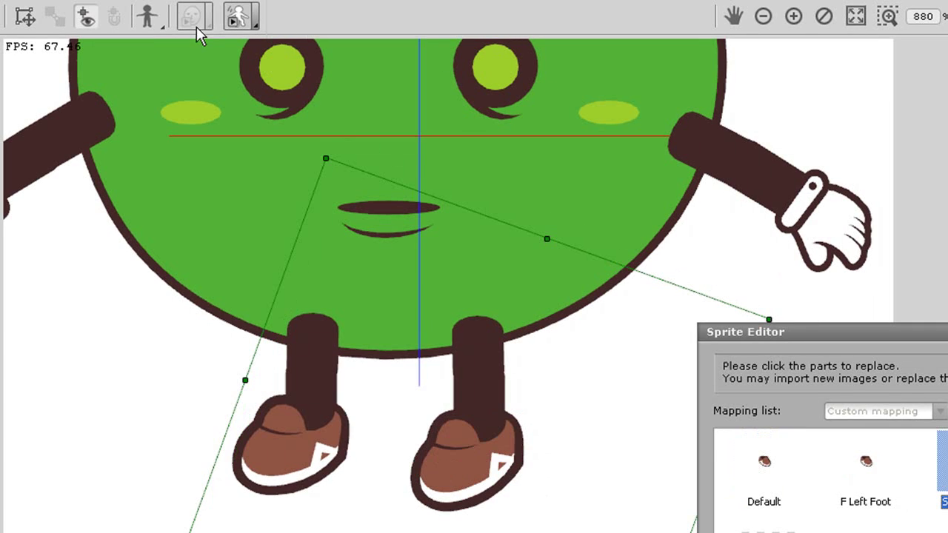
{"action": "left_click", "coordinate": [163, 27]}
{"action": "left_click", "coordinate": [140, 77]}
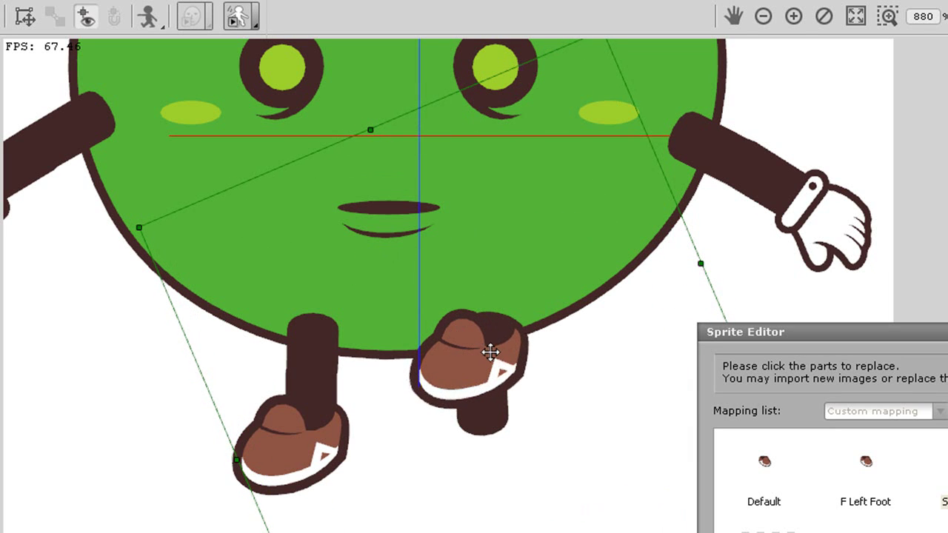
{"action": "left_click_drag", "start_coordinate": [490, 353], "coordinate": [486, 445]}
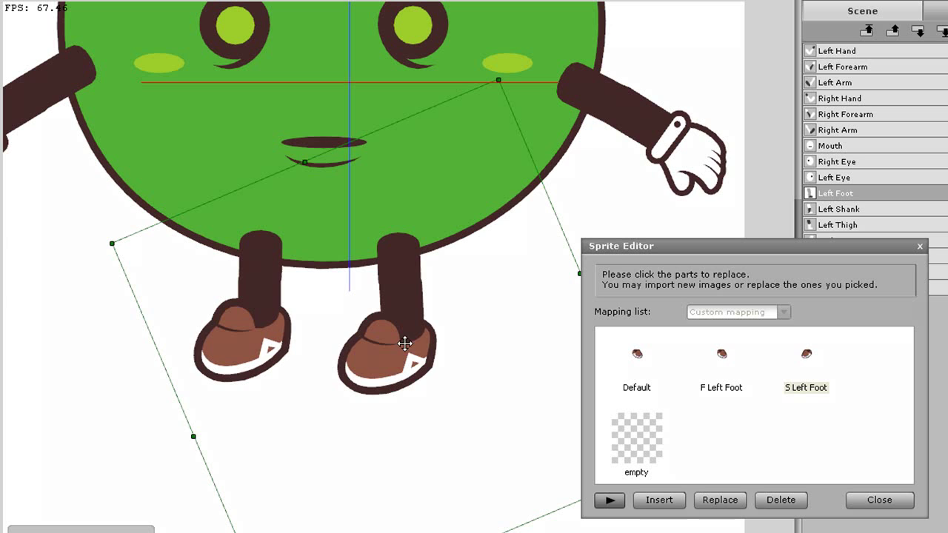
{"action": "left_click_drag", "start_coordinate": [581, 215], "coordinate": [569, 203]}
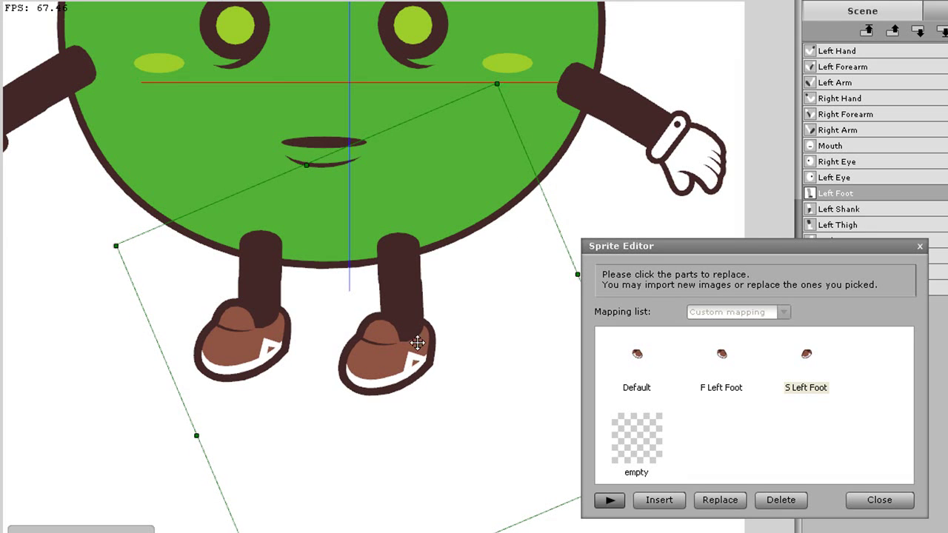
{"action": "left_click_drag", "start_coordinate": [414, 349], "coordinate": [414, 349]}
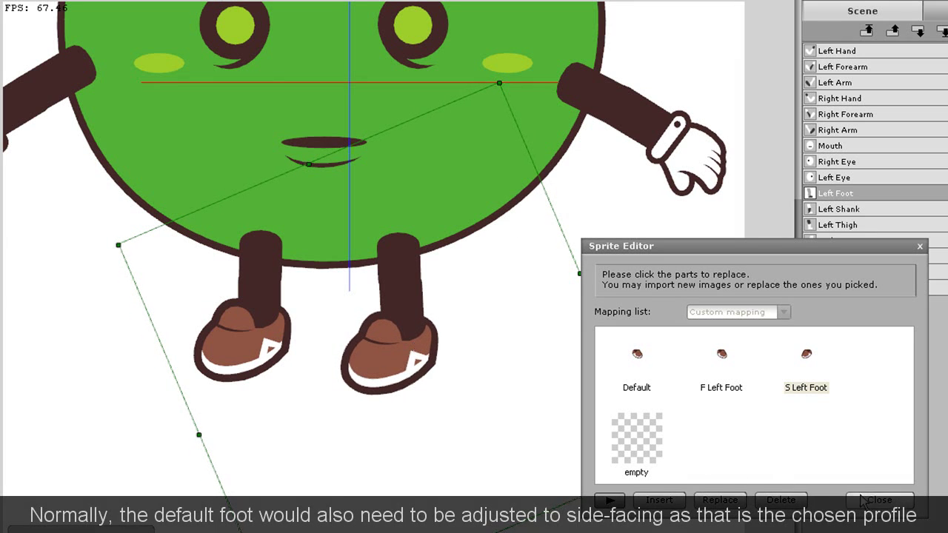
Step: Compare the F Left Foot, Default and S Left Foot sprites, keeping S Left Foot, and close the editor
{"action": "left_click", "coordinate": [730, 367]}
{"action": "left_click", "coordinate": [650, 368]}
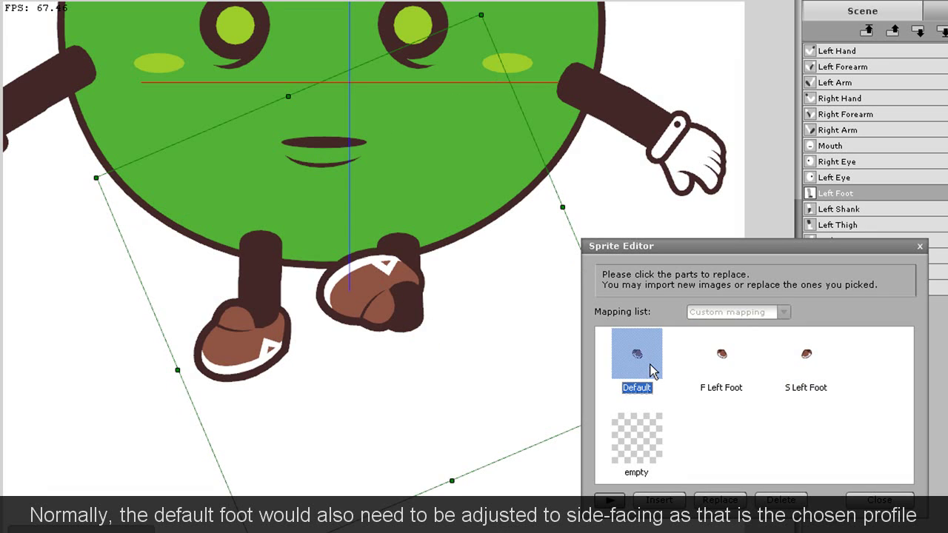
{"action": "left_click", "coordinate": [719, 368]}
{"action": "left_click", "coordinate": [807, 371]}
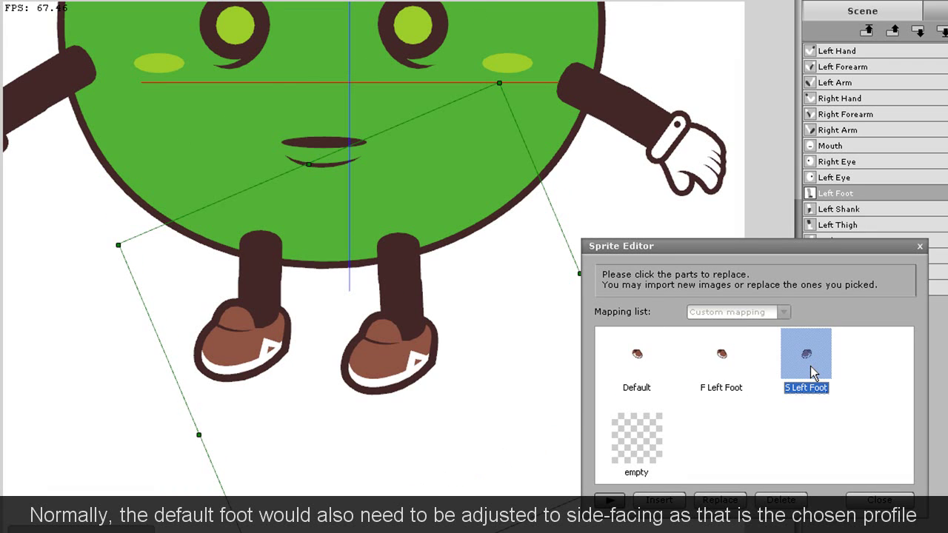
{"action": "left_click", "coordinate": [887, 502]}
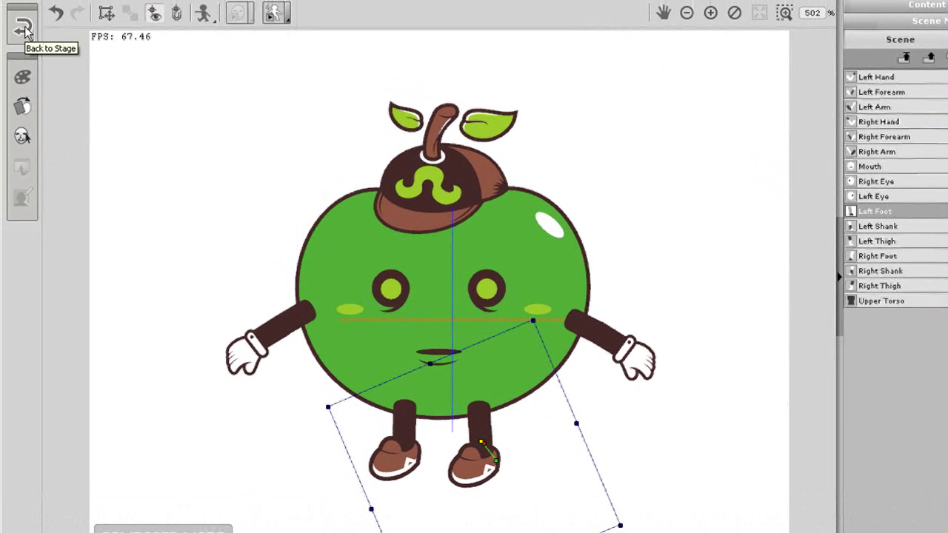
Step: Send the edited apple back to the stage, confirm the update, and reopen it in Composer
{"action": "left_click", "coordinate": [24, 28]}
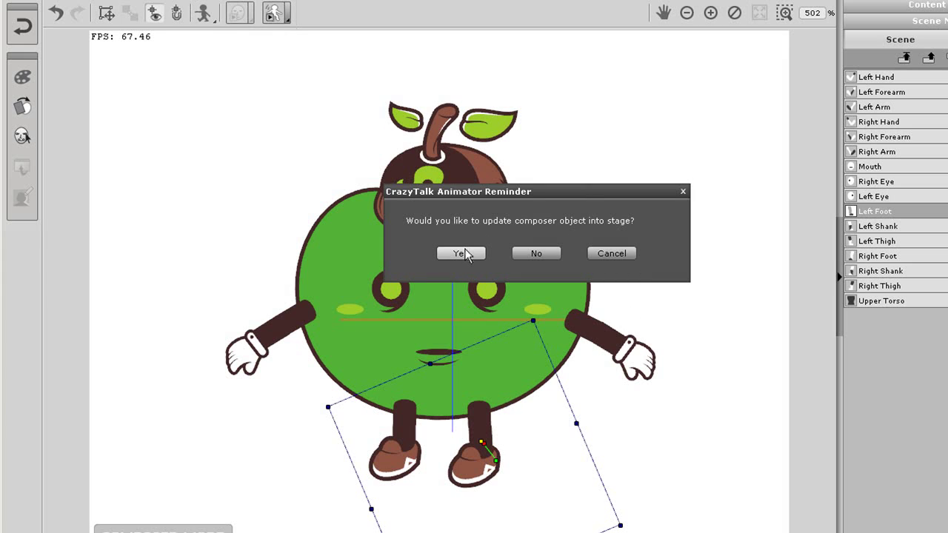
{"action": "left_click", "coordinate": [461, 253]}
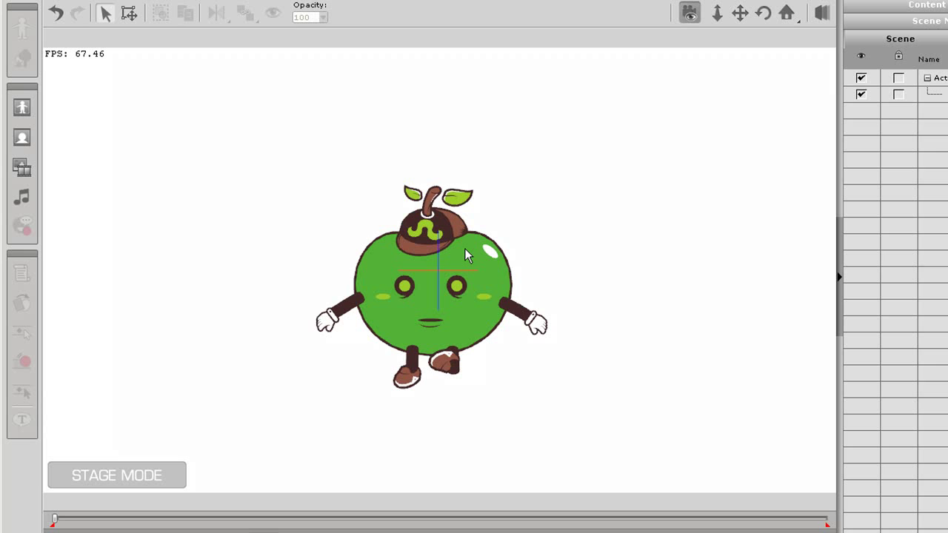
{"action": "left_click", "coordinate": [465, 248]}
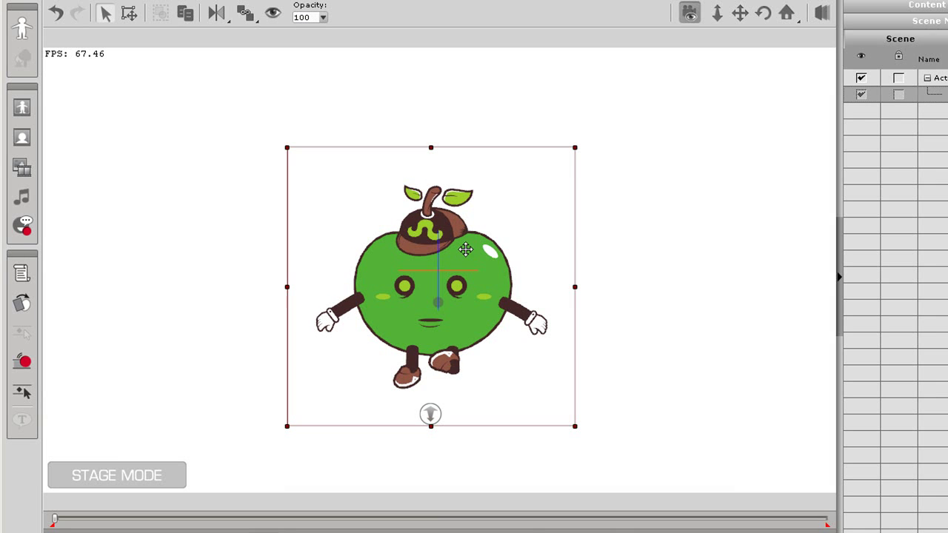
{"action": "left_click", "coordinate": [20, 28]}
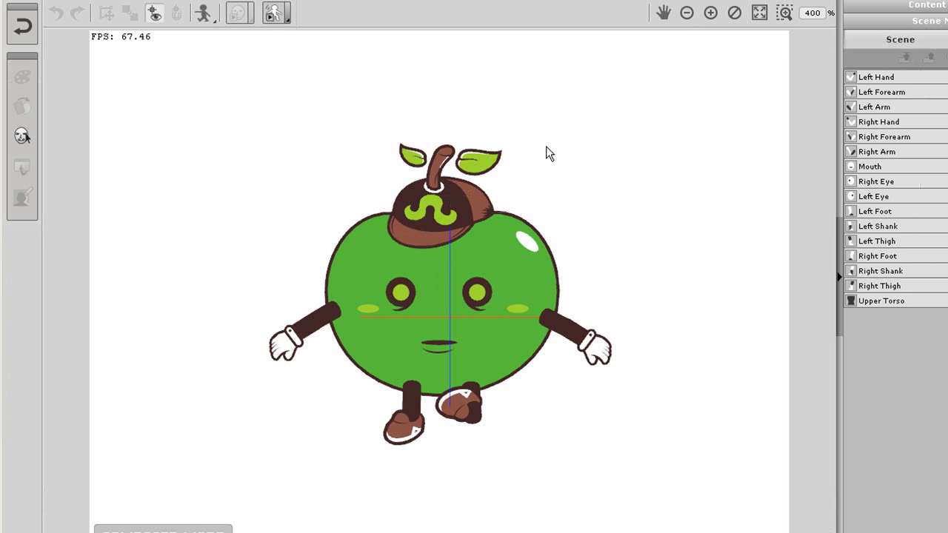
Step: Set the apple to Front Pose, select its upper torso, and return to the stage
{"action": "left_click", "coordinate": [214, 22]}
{"action": "left_click", "coordinate": [194, 34]}
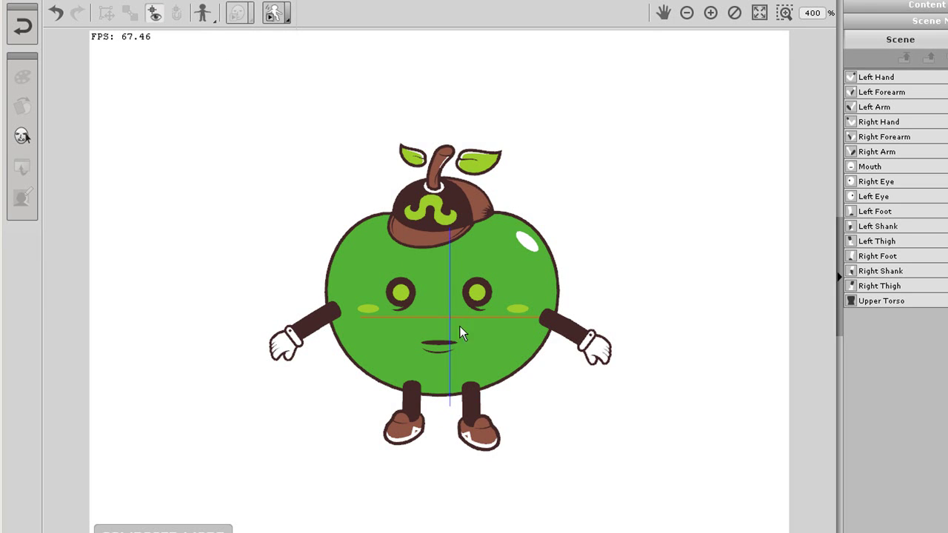
{"action": "left_click", "coordinate": [513, 296]}
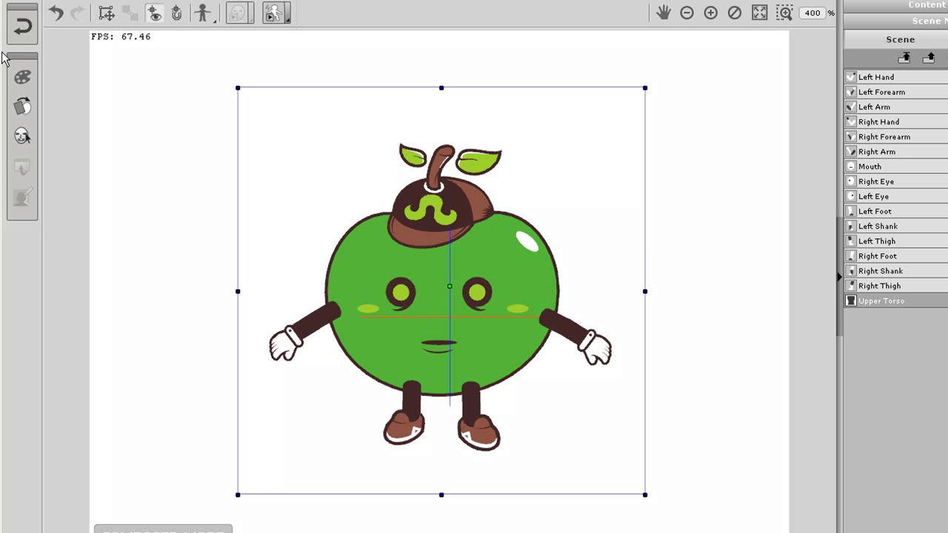
{"action": "left_click", "coordinate": [22, 27]}
Step: Confirm updating the apple on the stage and preview its Jump motion
{"action": "left_click", "coordinate": [462, 252]}
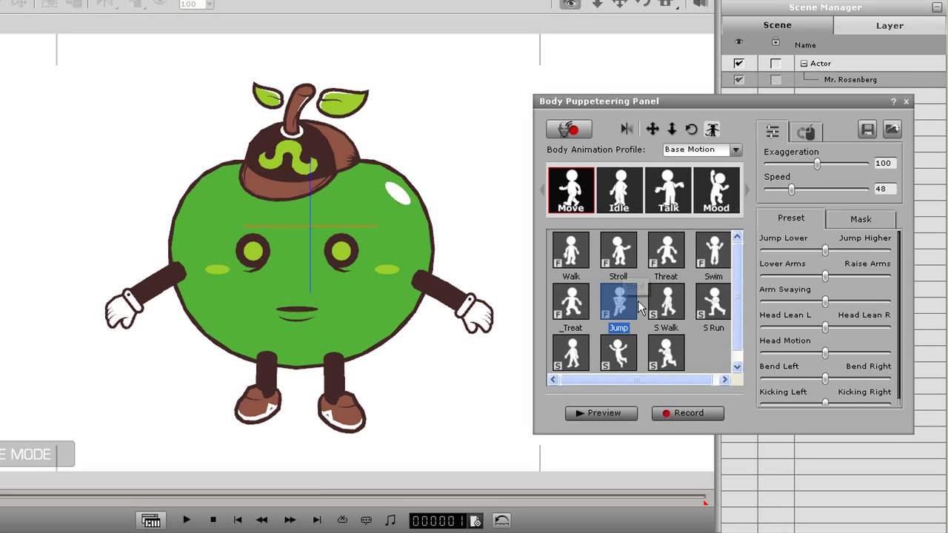
{"action": "left_click", "coordinate": [605, 413]}
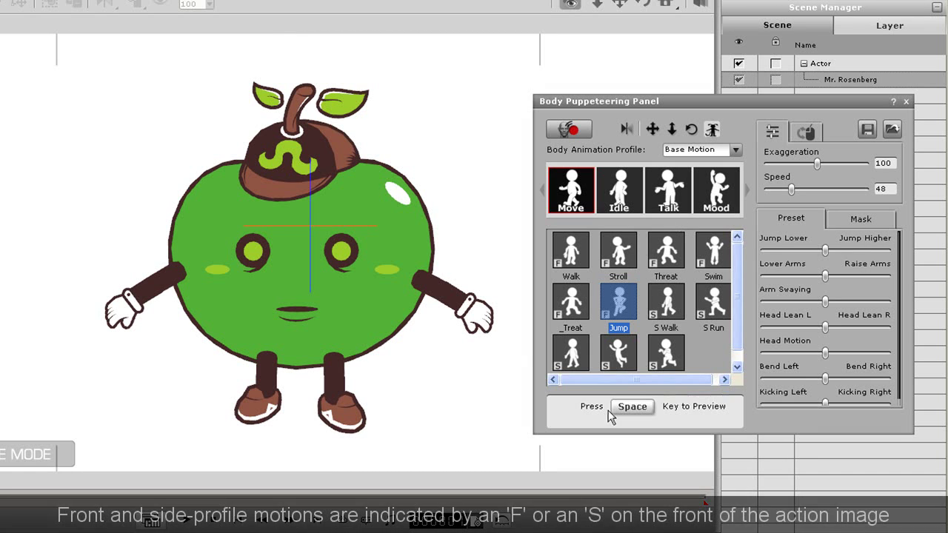
{"action": "key", "text": "space"}
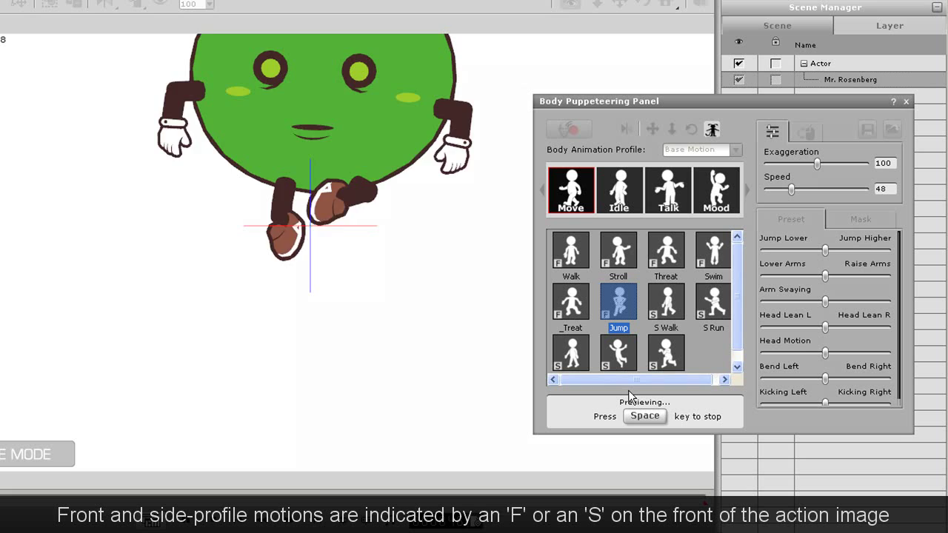
{"action": "key", "text": "space"}
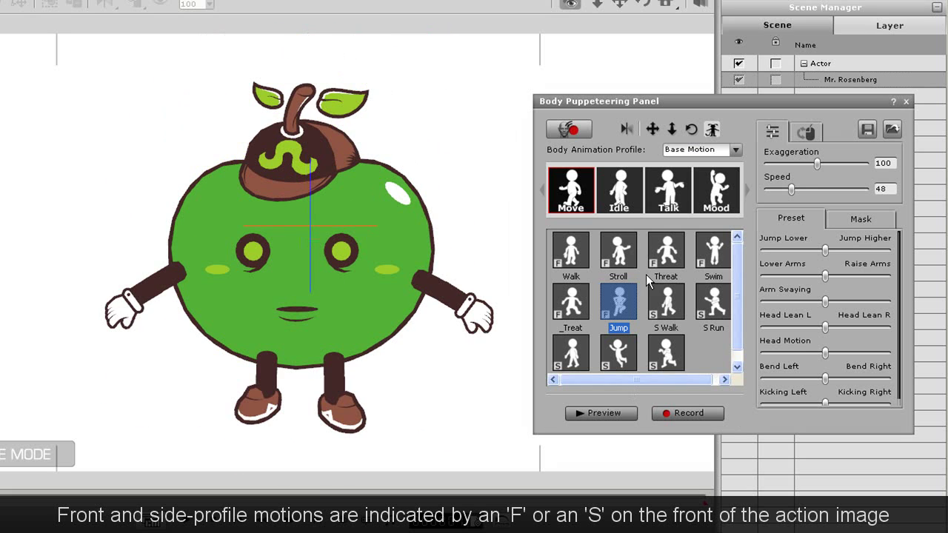
Step: Preview the Walk, S Walk and S Run body motions in turn
{"action": "left_click", "coordinate": [570, 247]}
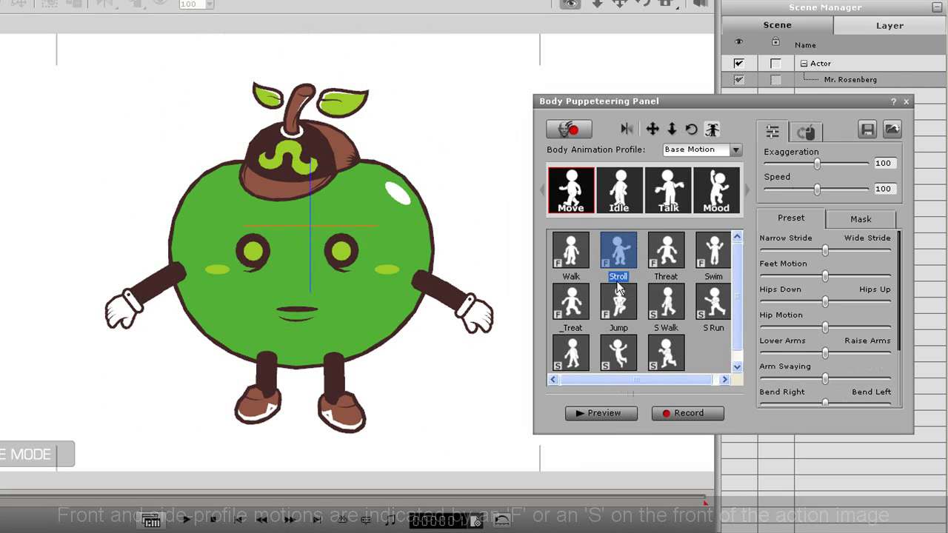
{"action": "left_click", "coordinate": [595, 414]}
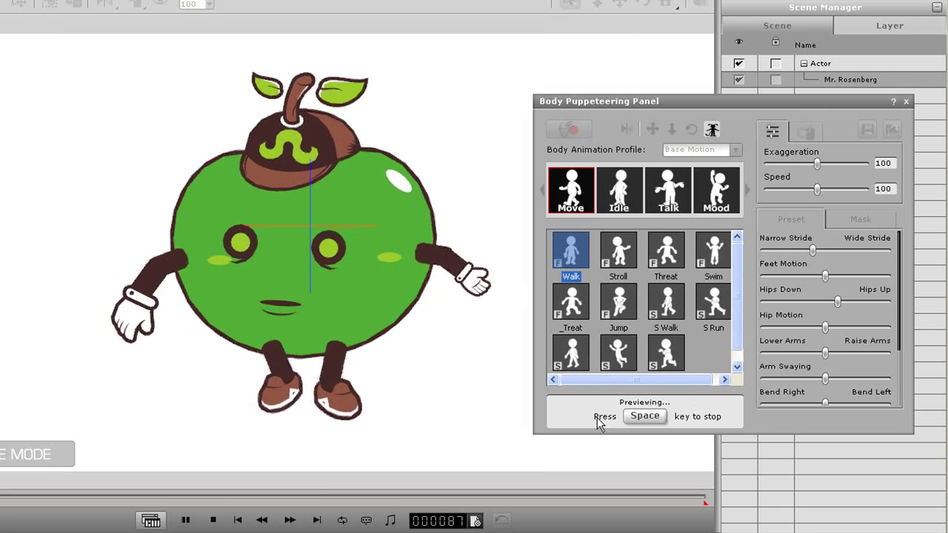
{"action": "key", "text": "space"}
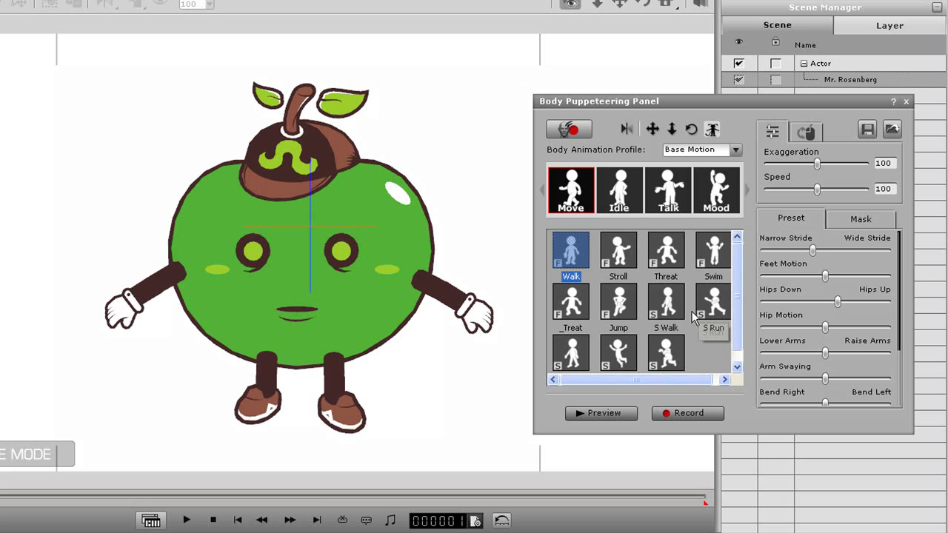
{"action": "left_click", "coordinate": [666, 315]}
{"action": "left_click", "coordinate": [599, 412]}
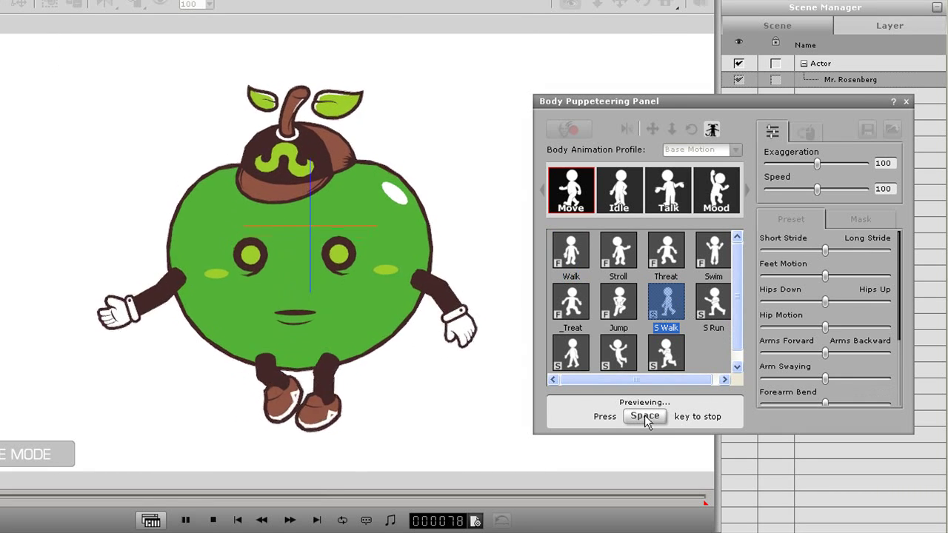
{"action": "key", "text": "space"}
{"action": "left_click", "coordinate": [711, 304]}
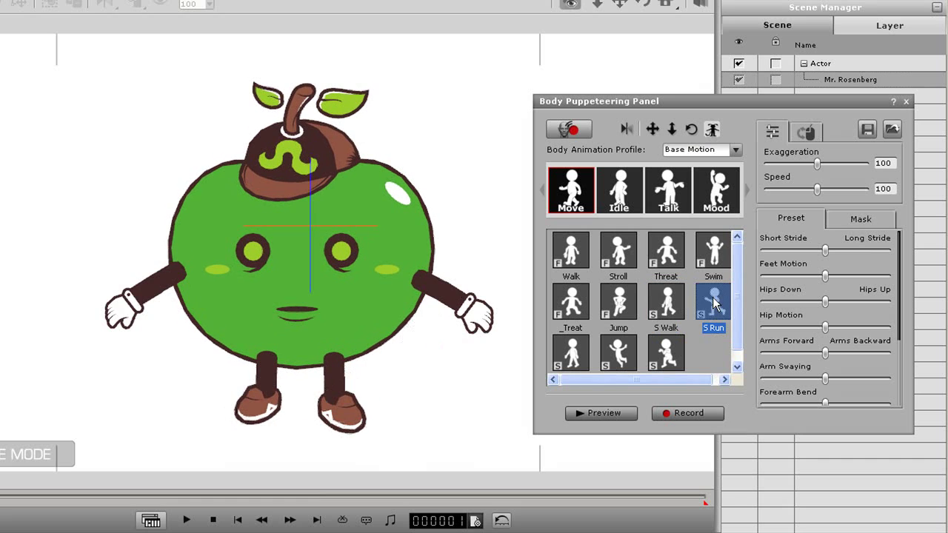
{"action": "left_click", "coordinate": [619, 412]}
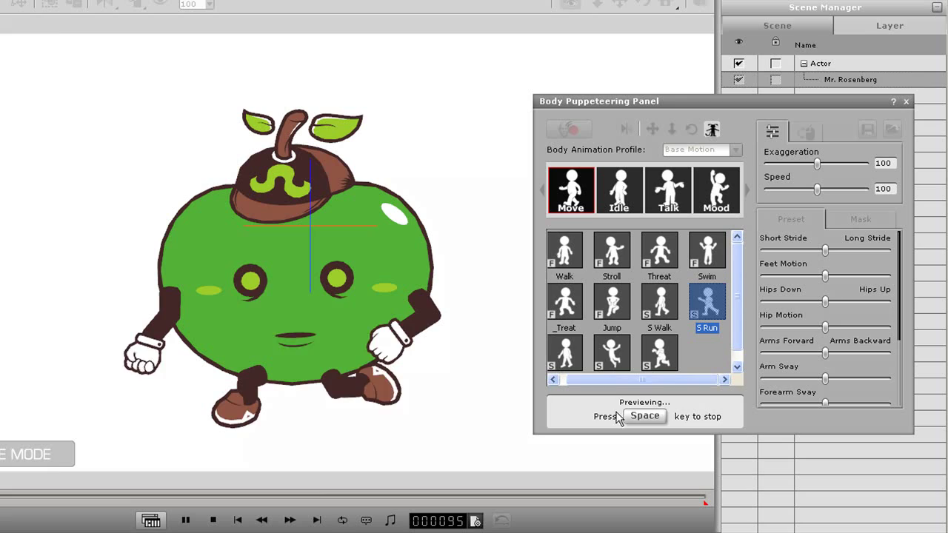
{"action": "key", "text": "space"}
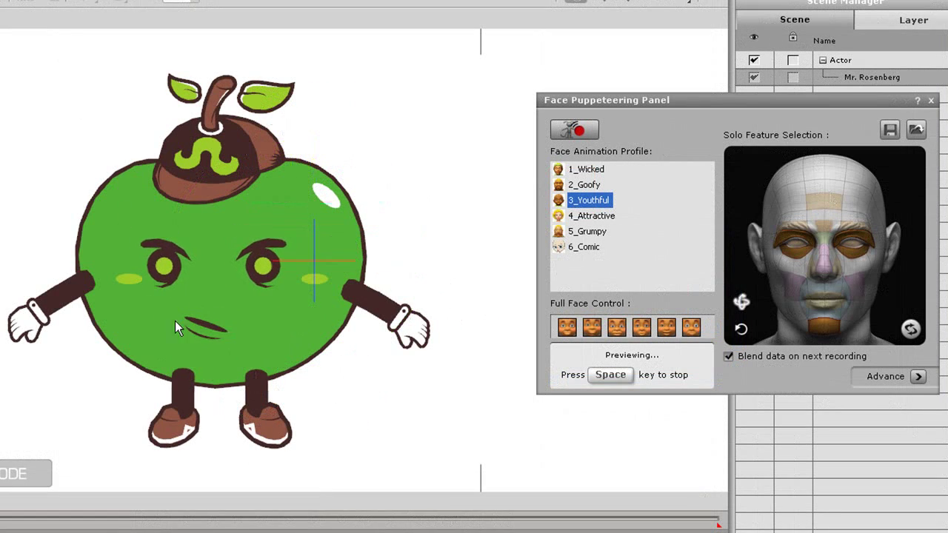
Step: Puppeteer the apple's face live with the 2_Goofy profile, then close the face panel
{"action": "key", "text": "space"}
{"action": "left_click", "coordinate": [587, 185]}
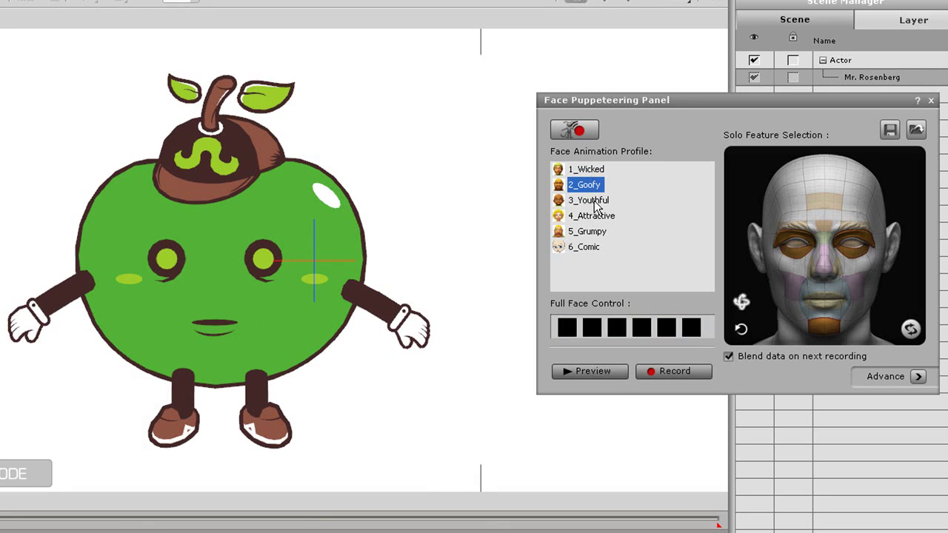
{"action": "left_click", "coordinate": [593, 372]}
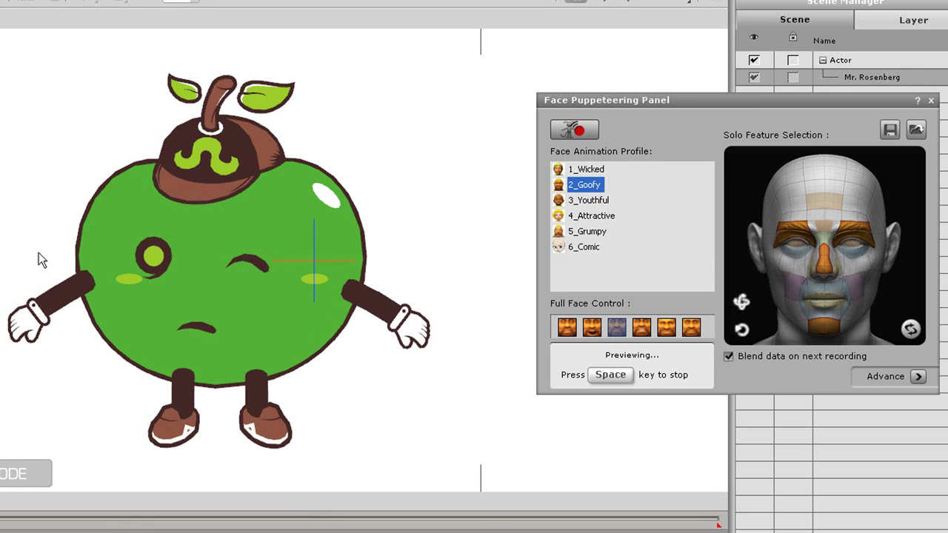
{"action": "key", "text": "space"}
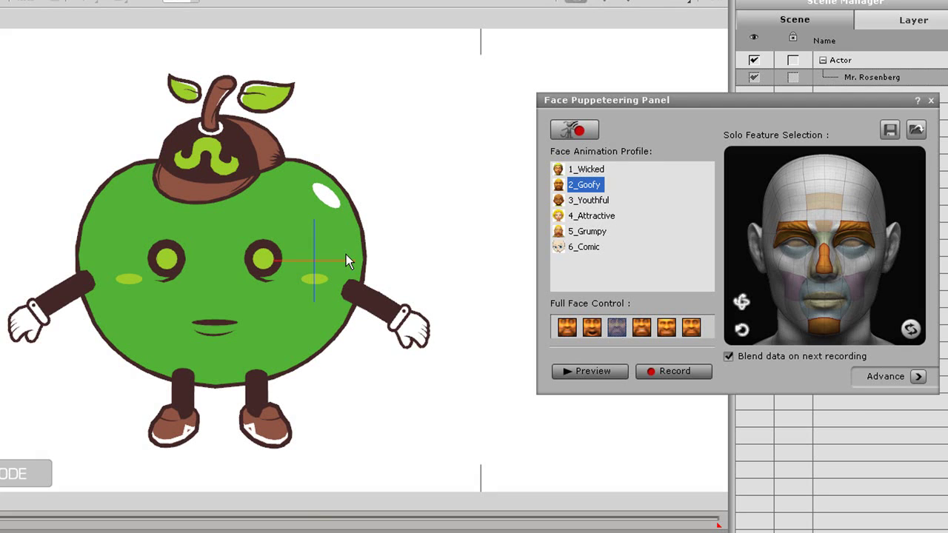
{"action": "left_click", "coordinate": [931, 101]}
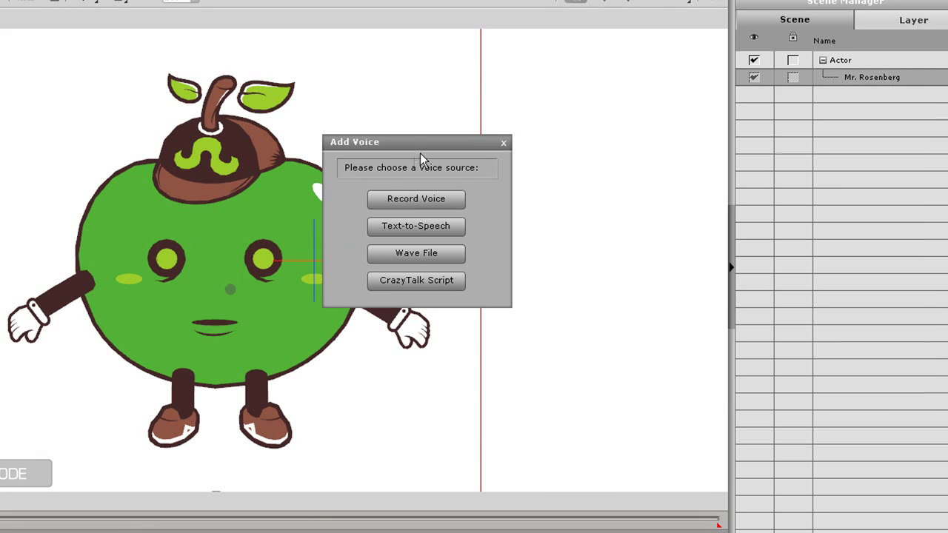
Step: Add a text-to-speech line: 'Hi there, my name is Mr. Apple, welcome to CrazyTalk Animator'
{"action": "left_click", "coordinate": [434, 224]}
{"action": "type", "text": "Hi there, my name"}
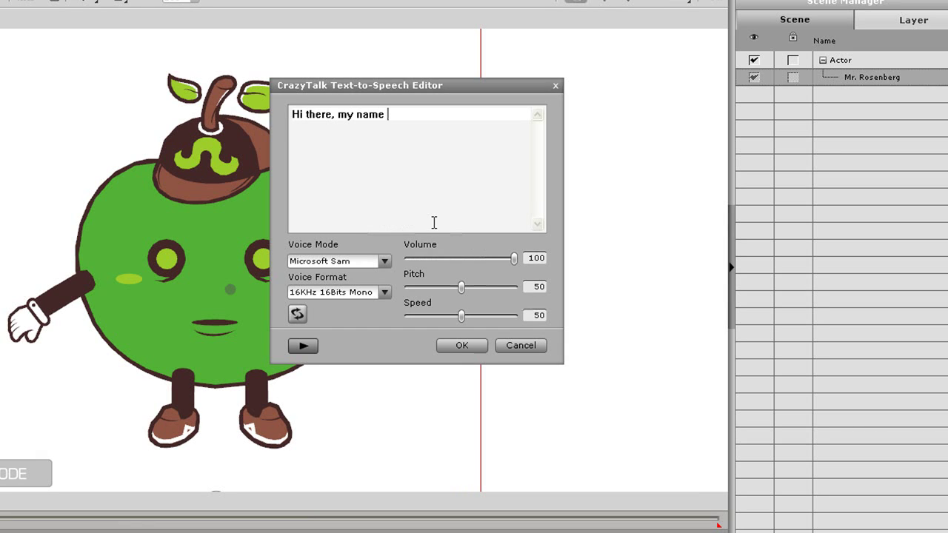
{"action": "type", "text": " is Mr. Apple, w"}
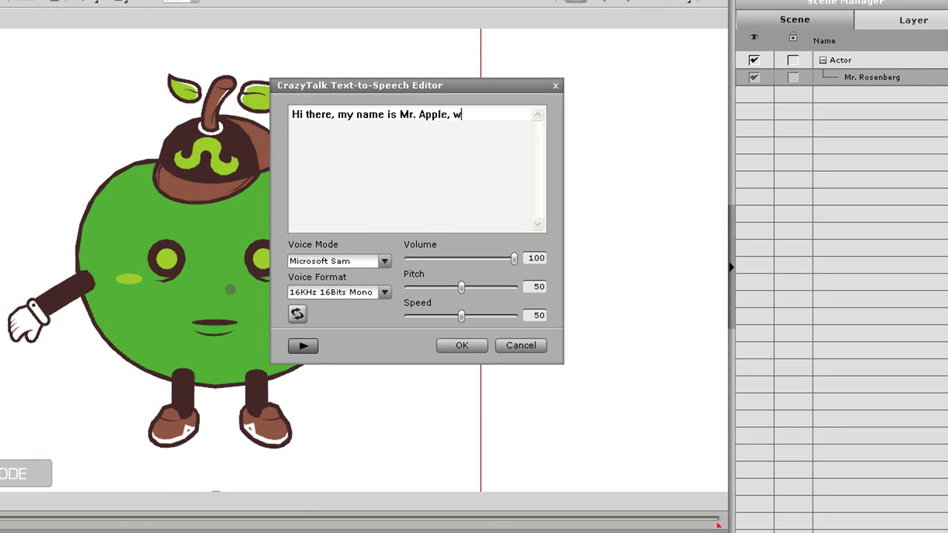
{"action": "type", "text": "elcome to CrazyTalk Animator!"}
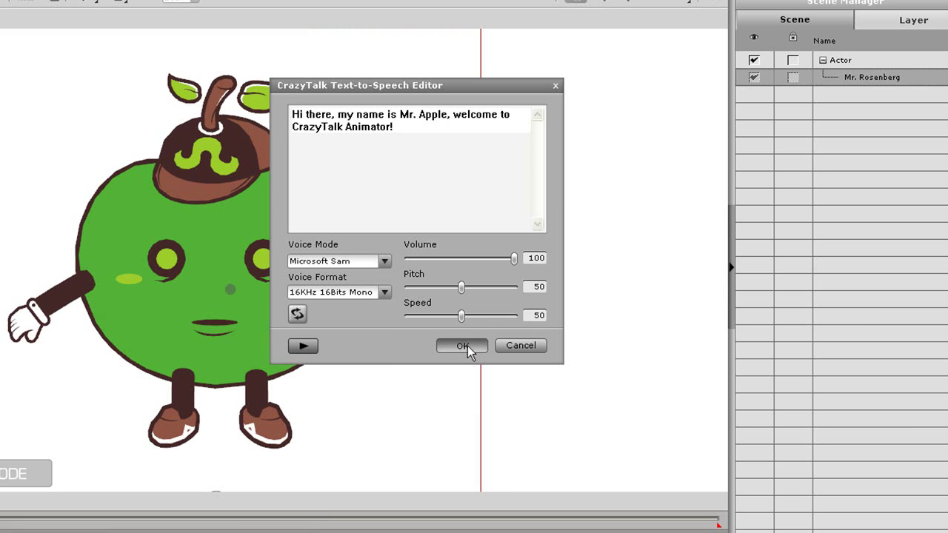
{"action": "left_click", "coordinate": [468, 346]}
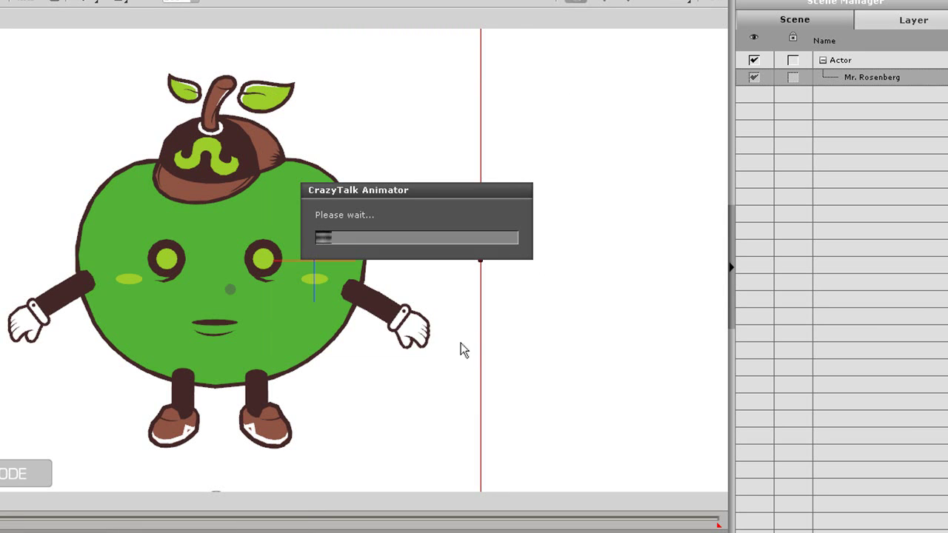